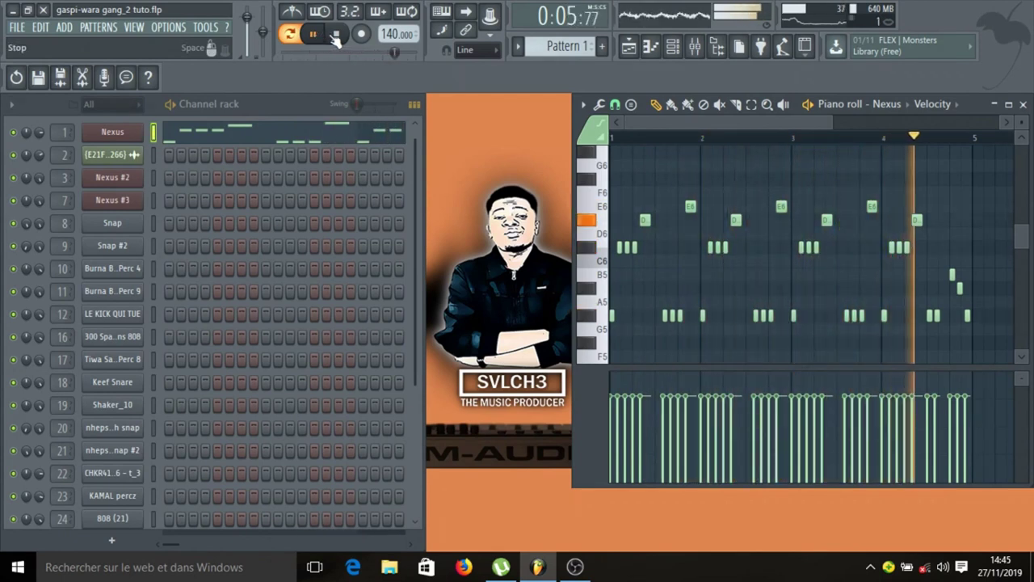
Stop Pattern 1, open the Nexus #2 melody in Pattern 3, and play it through before stopping playback.
click(338, 37)
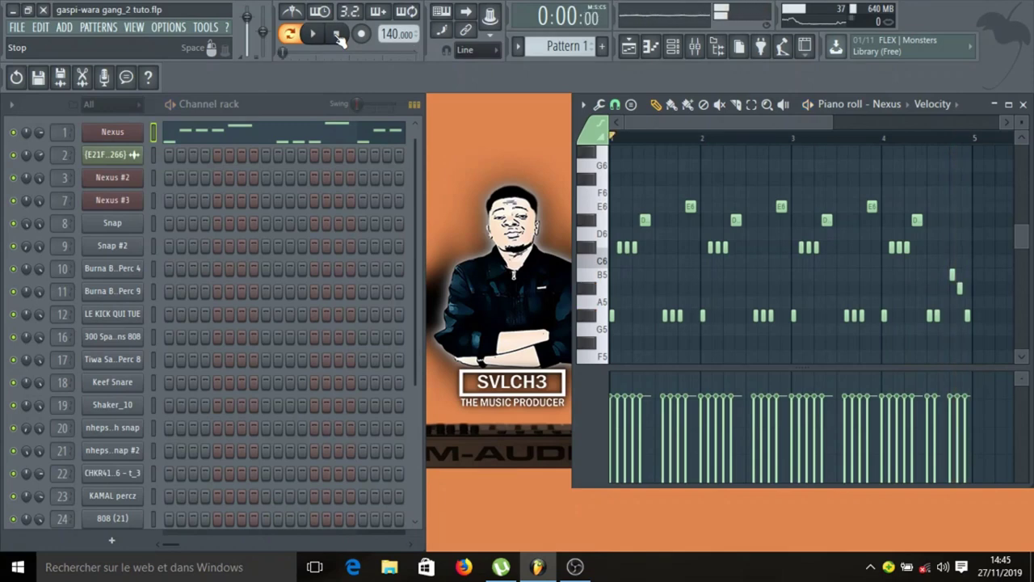
click(112, 154)
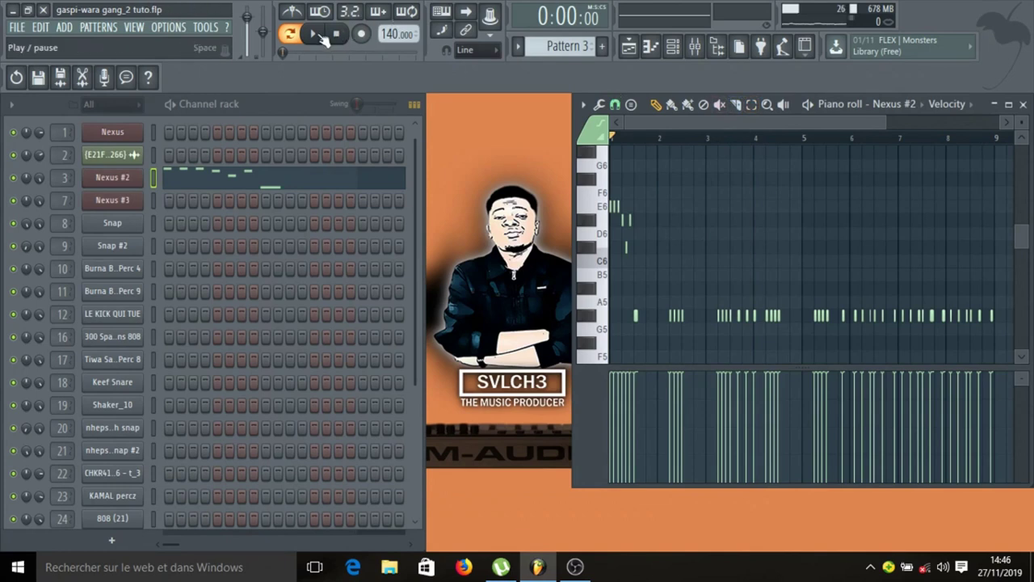
click(315, 34)
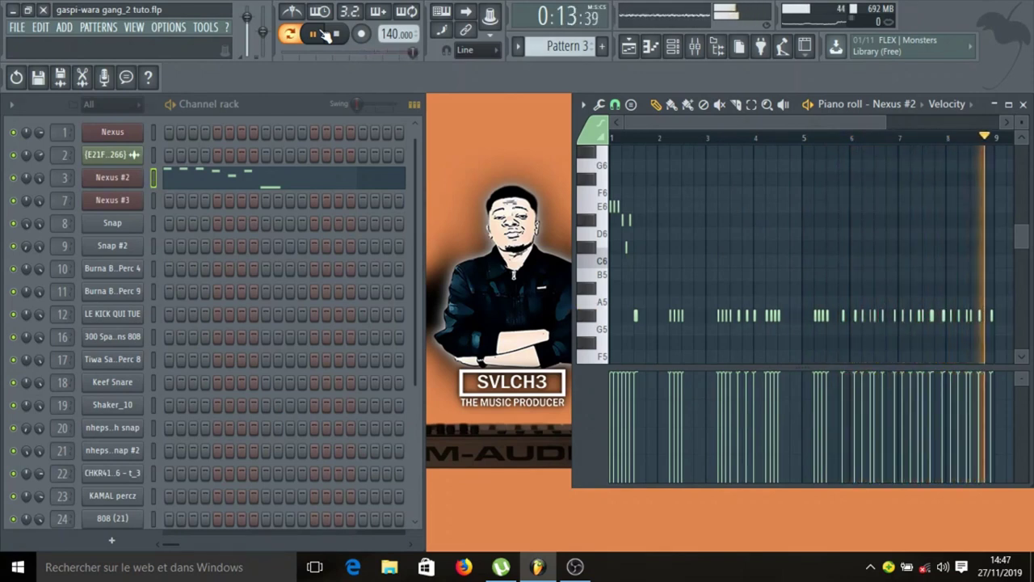
click(338, 35)
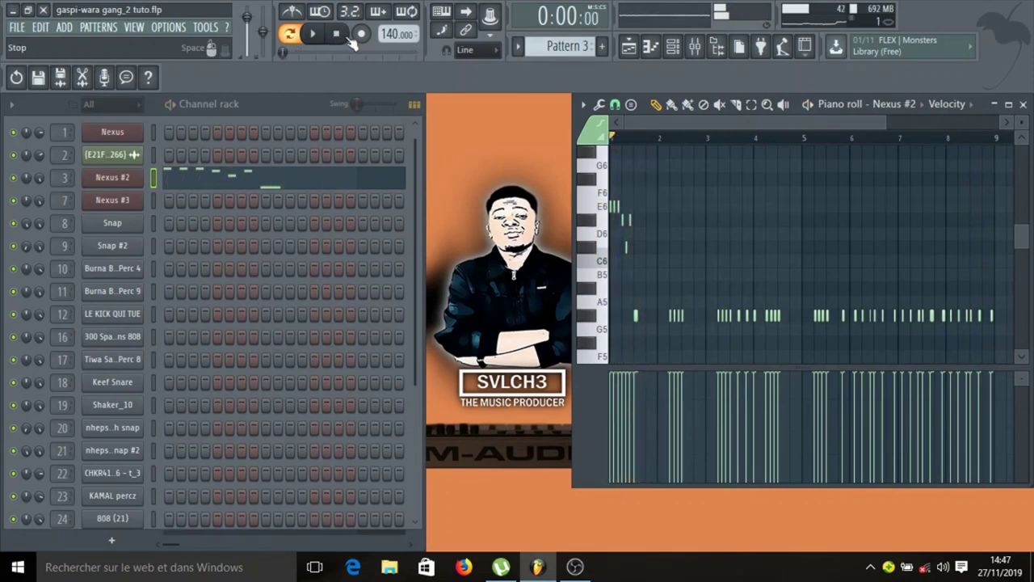
Check the Nexus #3 preset CL Platinum Hit, close the plugin, and play its notes in Pattern 4.
click(112, 199)
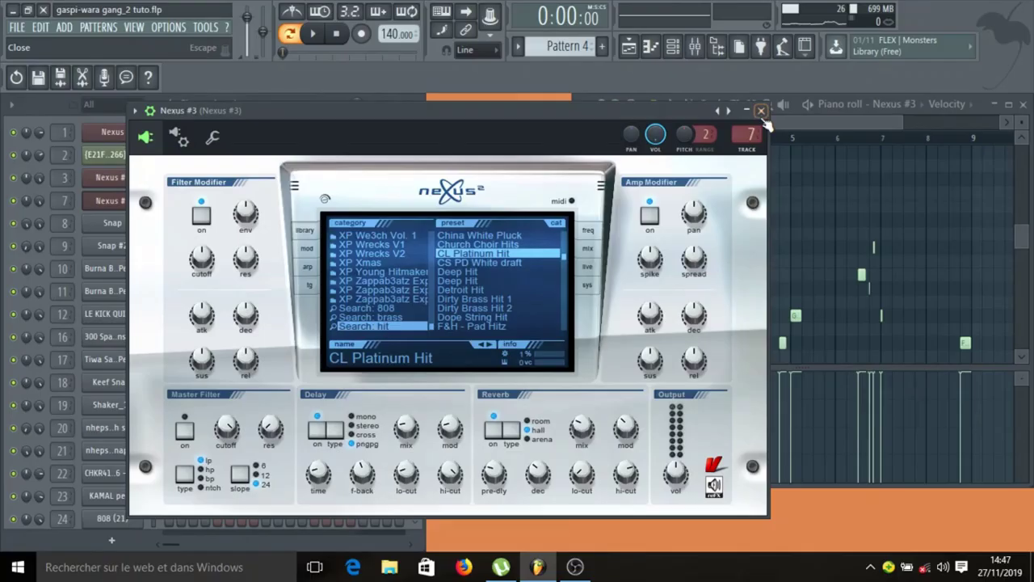
click(750, 119)
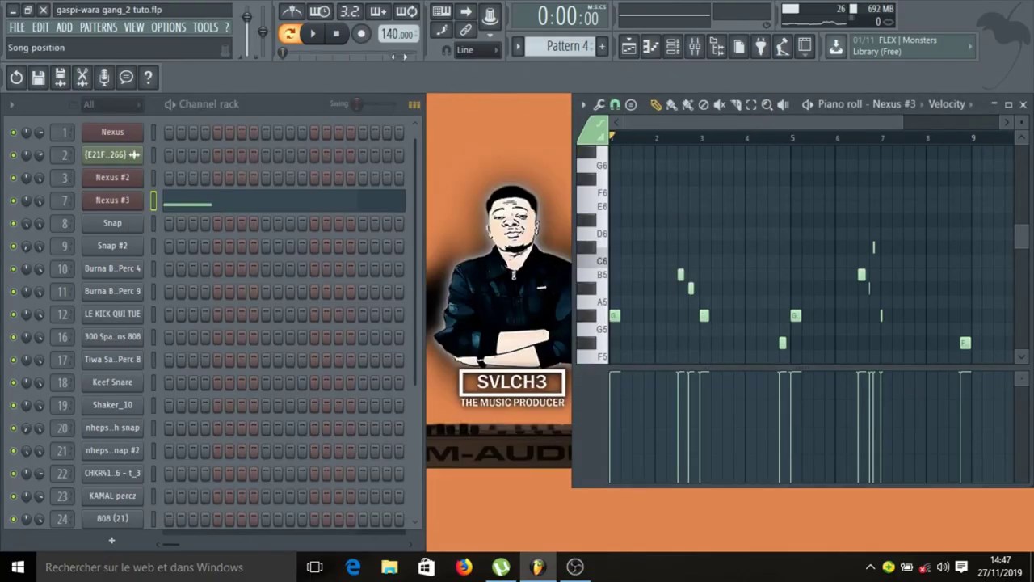
click(316, 35)
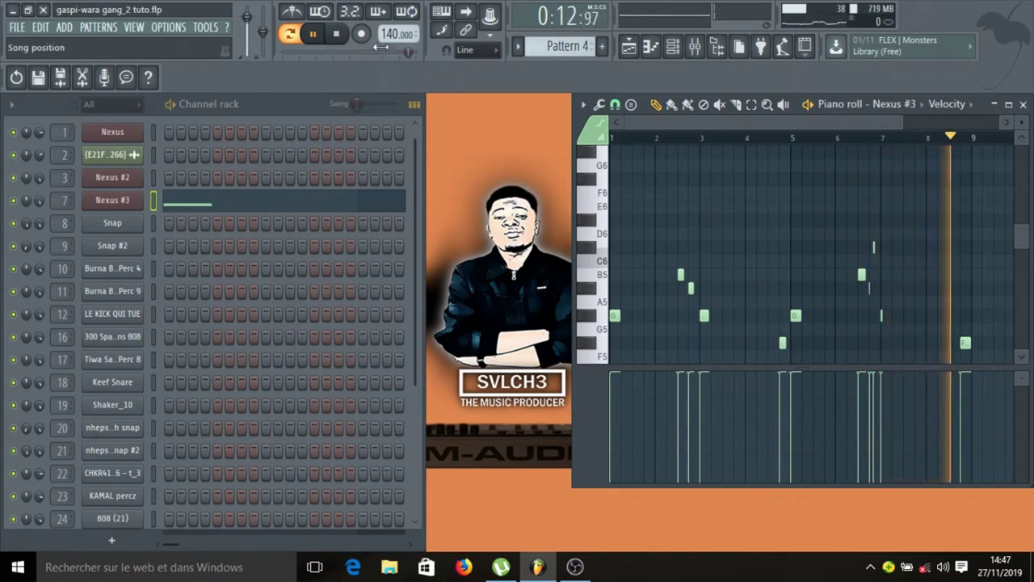
click(339, 41)
Switch to Pattern 5, show the Snap #2 notes, and play the two layered snap channels.
key(KP_Add)
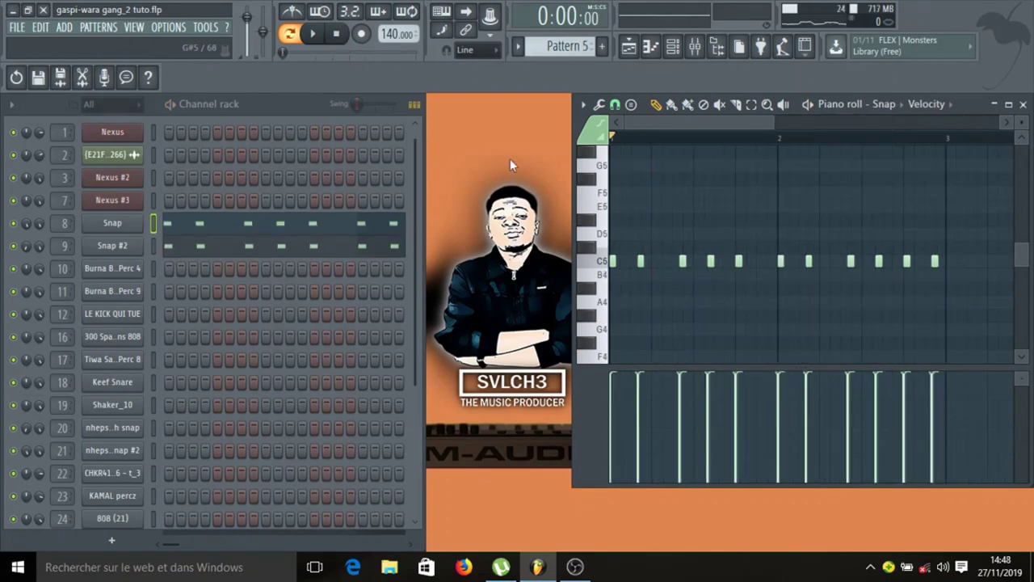
click(172, 251)
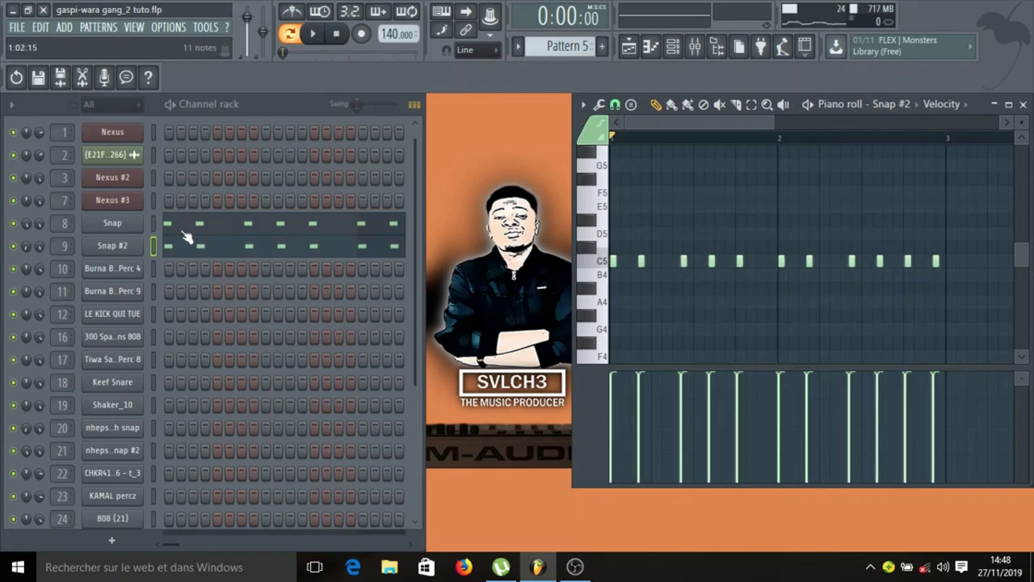
click(314, 35)
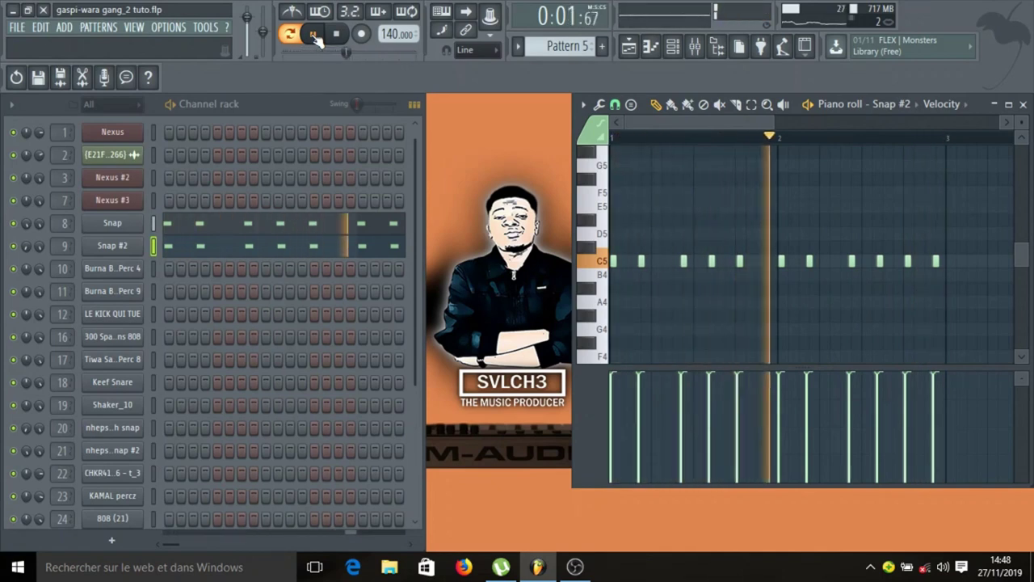
click(338, 35)
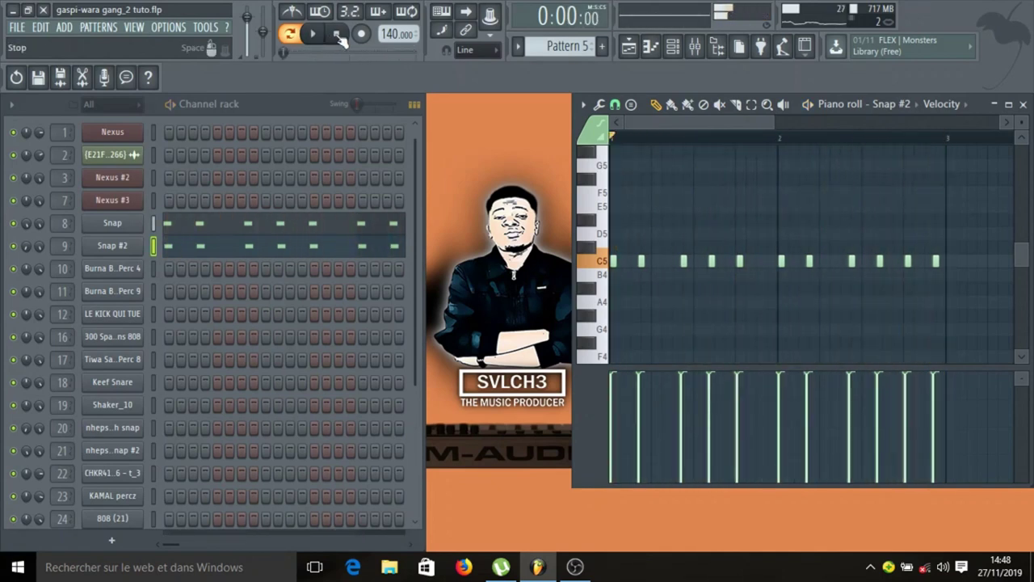
Check the Burna Boy Perc 4 sample settings and play its percussion notes in Pattern 8 twice.
click(132, 268)
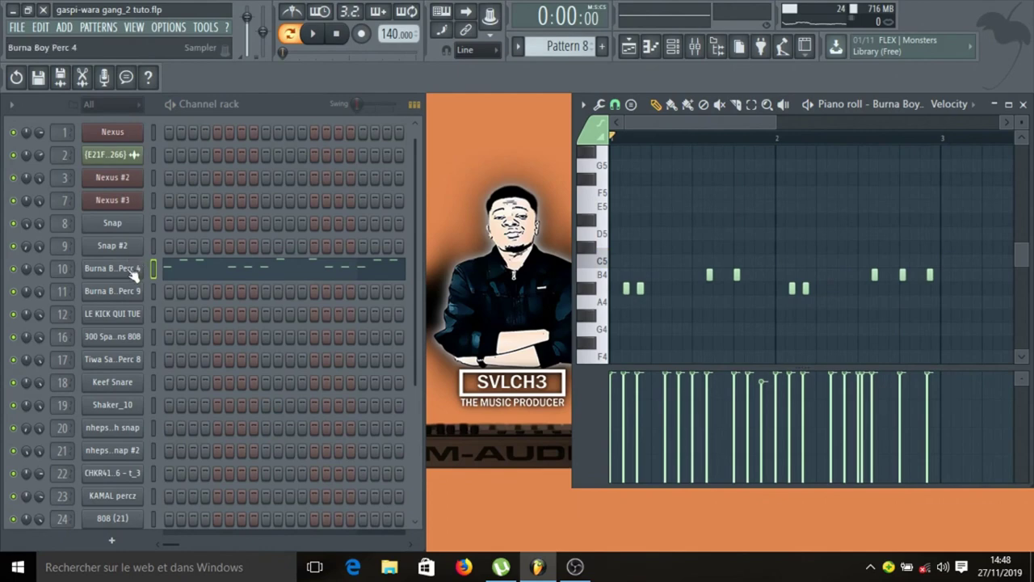
click(131, 272)
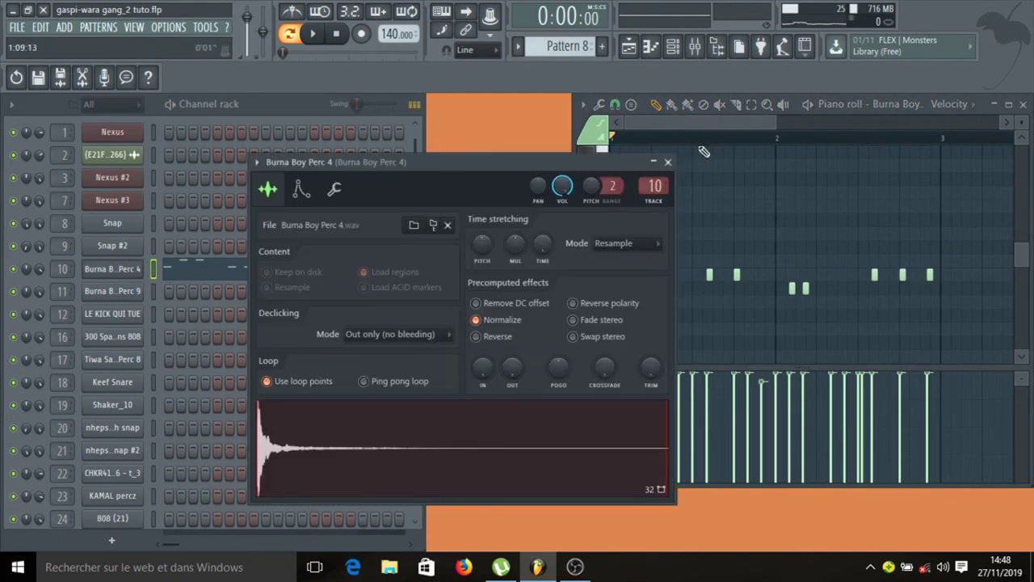
click(667, 162)
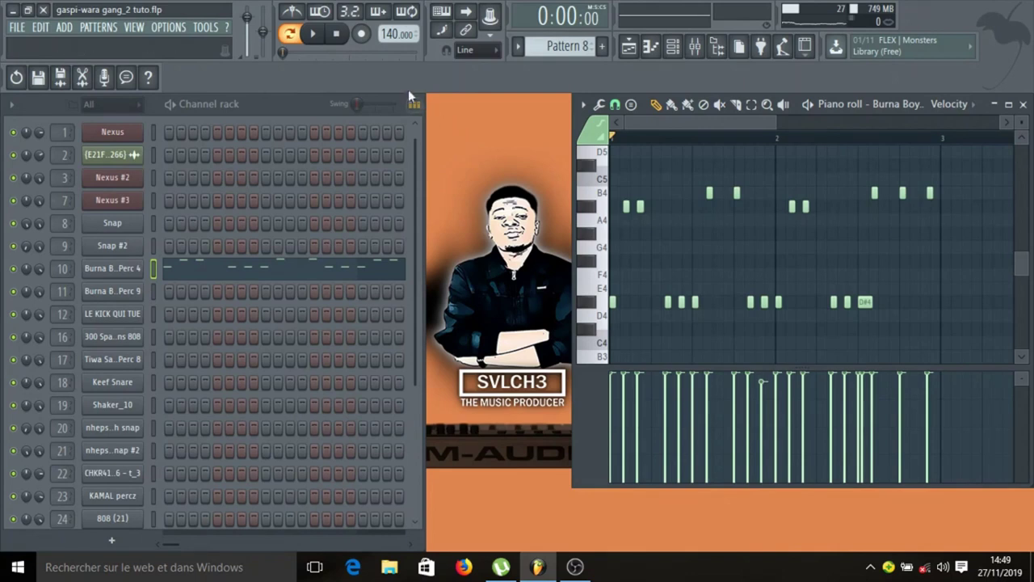
click(317, 38)
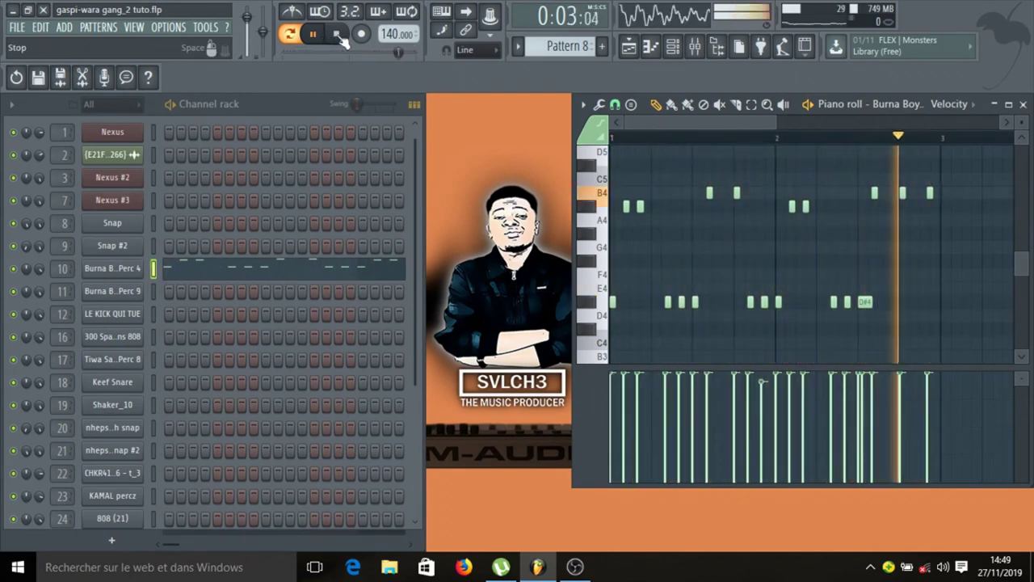
click(336, 34)
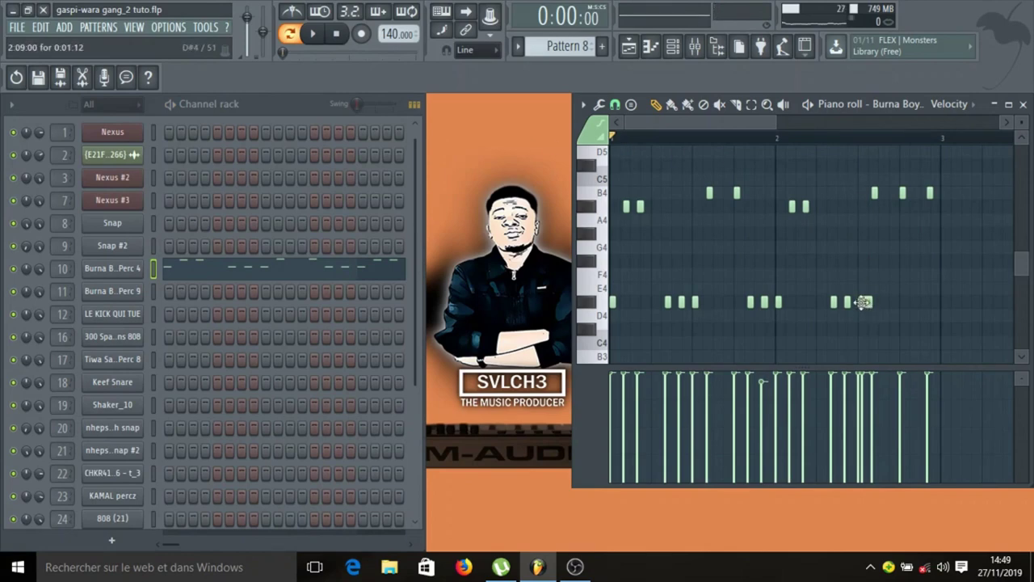
click(313, 34)
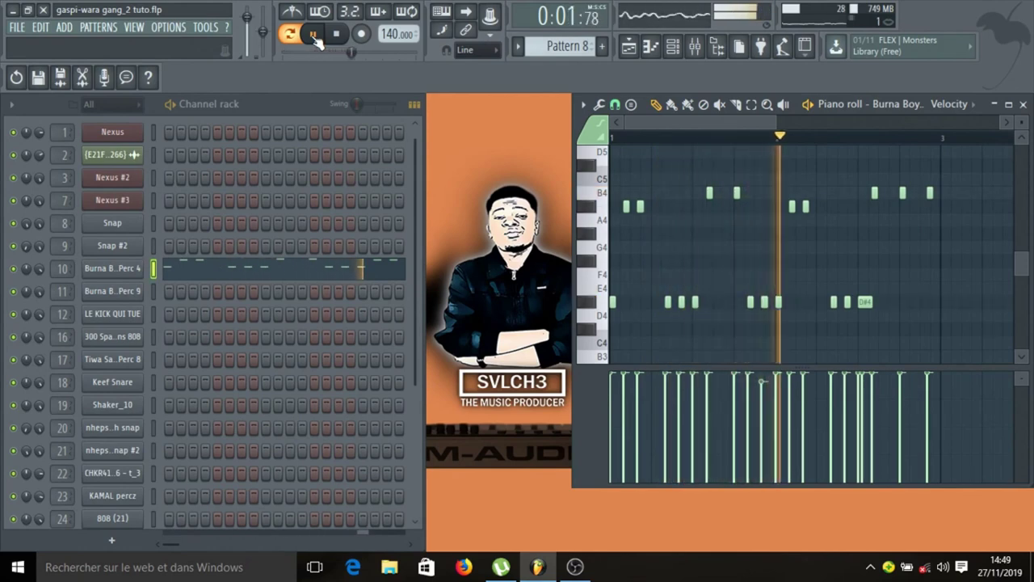
key(space)
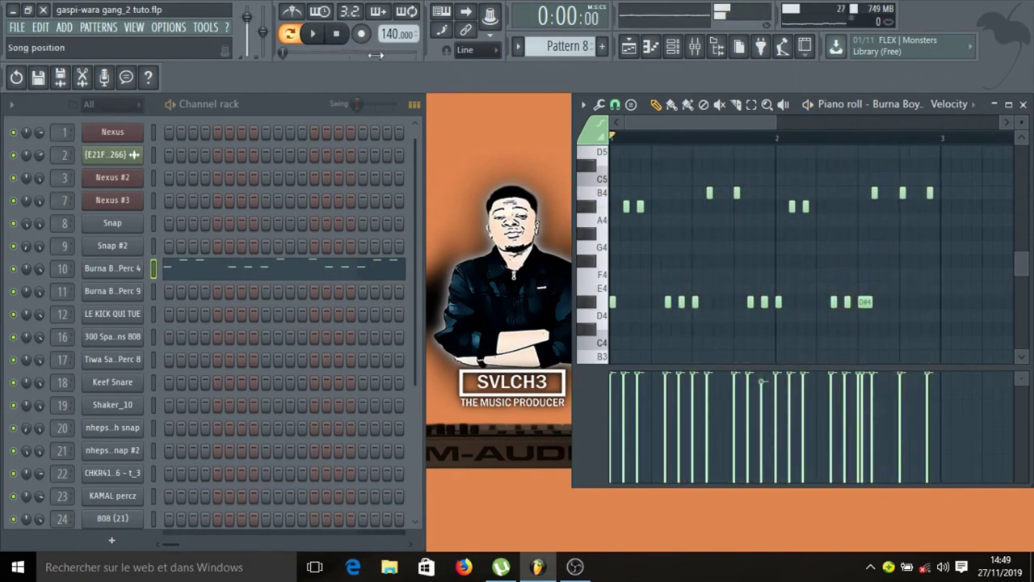
Examine the overlapping D#4 and D#3 notes in bar 2 of Pattern 8 and play from just before them.
scroll(889, 201, down, 3)
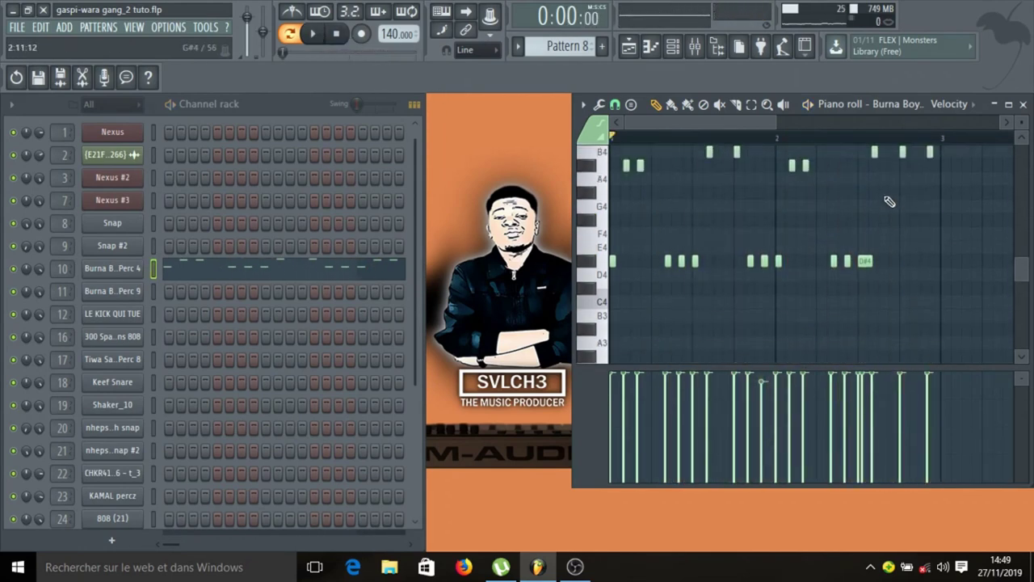
scroll(869, 147, up, 3)
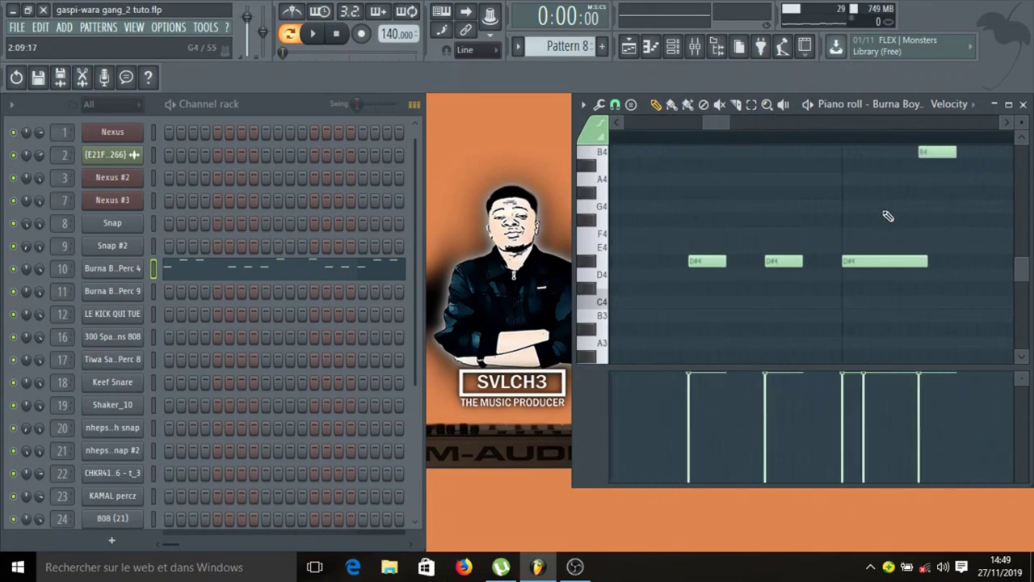
scroll(887, 217, down, 10)
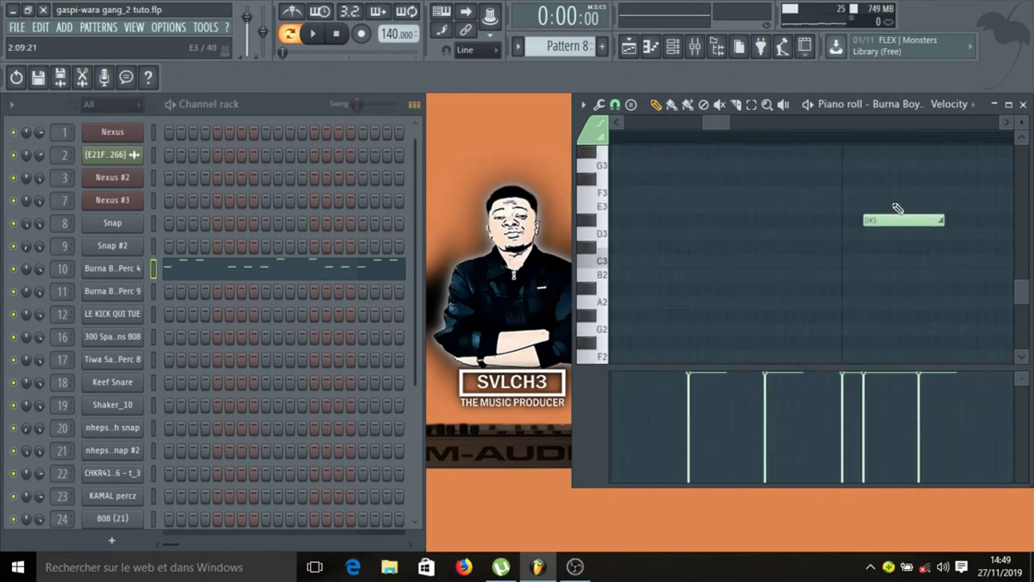
scroll(897, 204, up, 7)
click(841, 138)
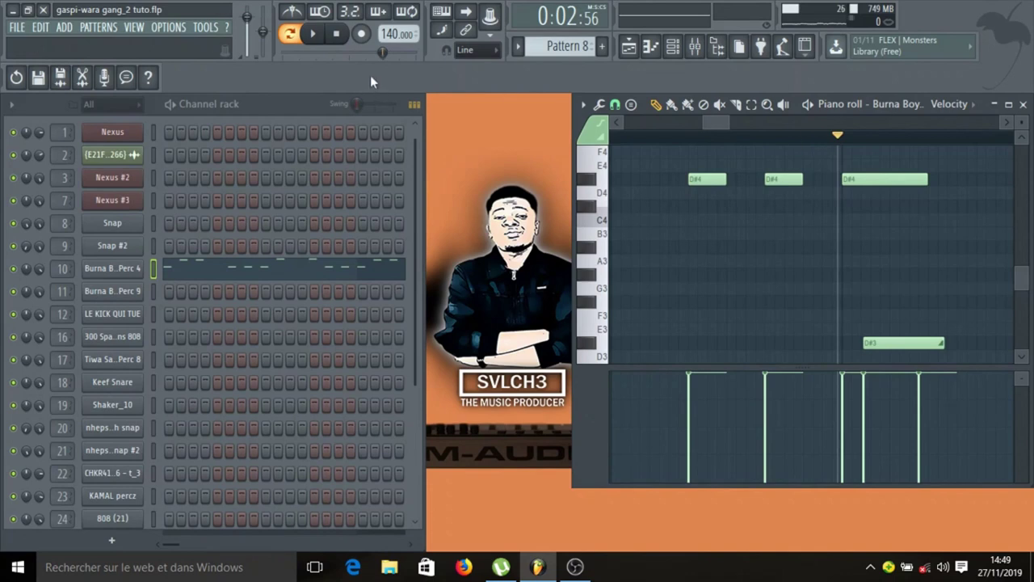
click(314, 33)
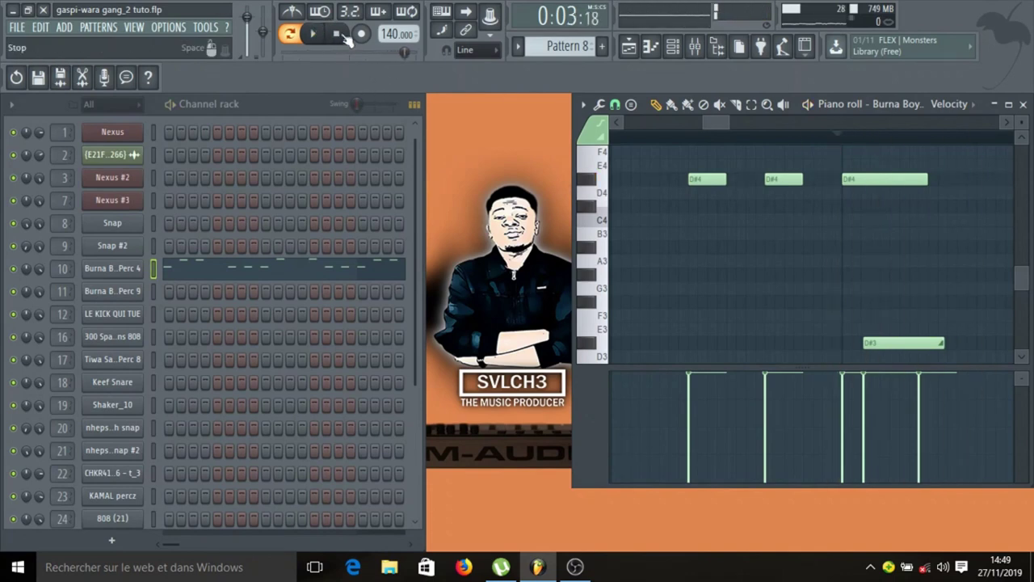
click(334, 35)
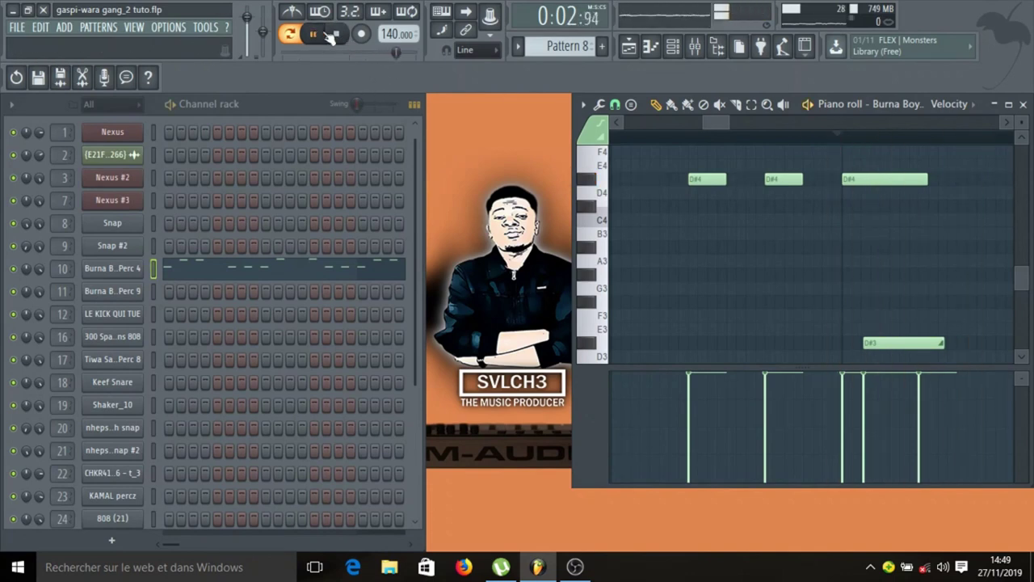
click(334, 35)
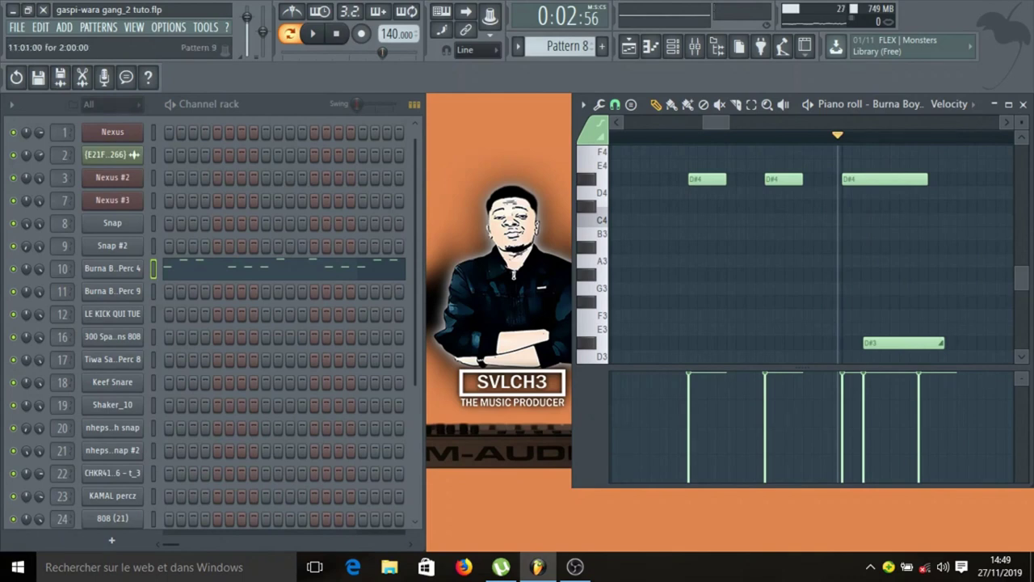
click(347, 38)
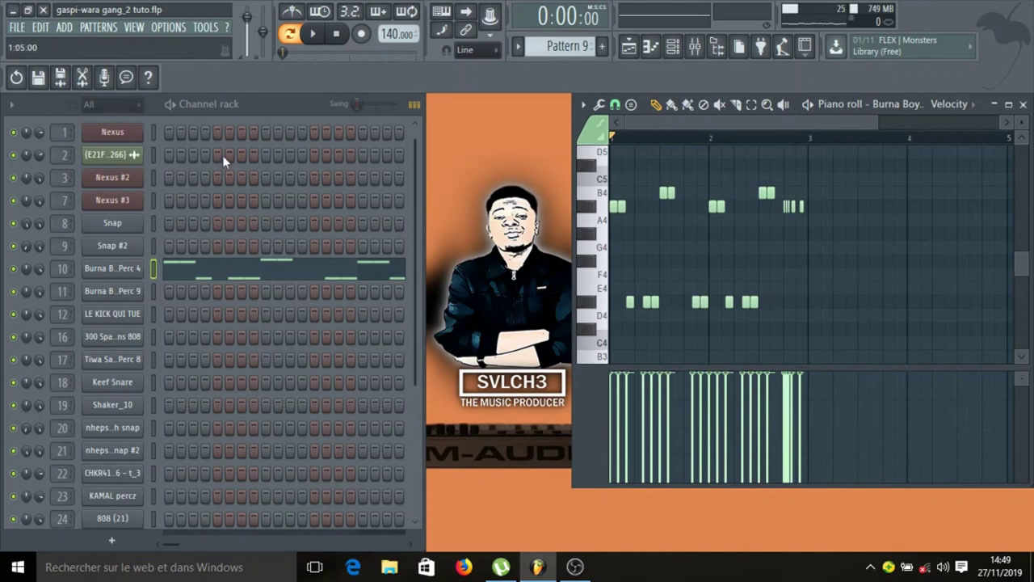
Play the Burna Boy Perc 4 variation in Pattern 9, and audition the Burna Boy Perc 9 note in Pattern 10.
click(315, 36)
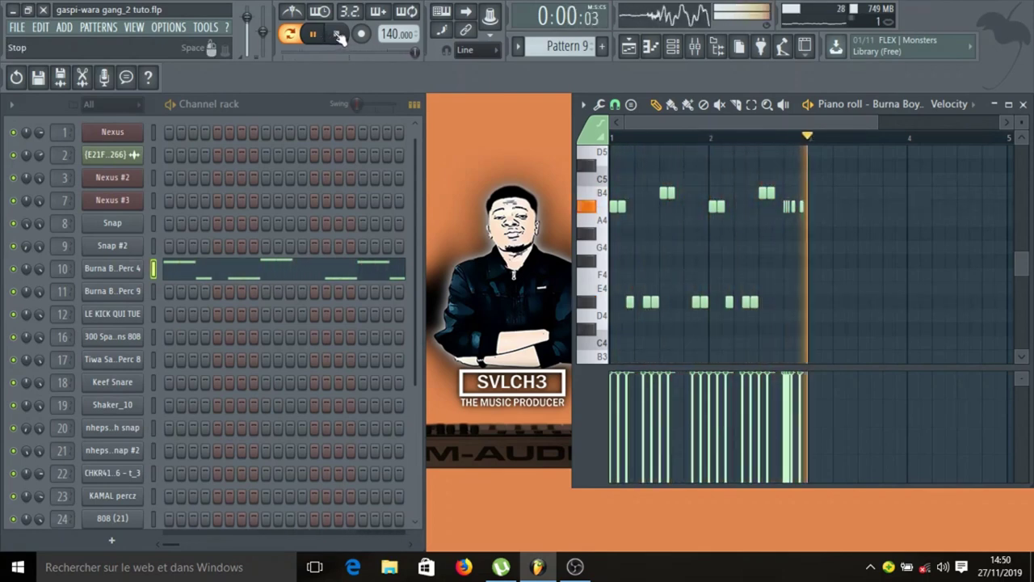
click(337, 37)
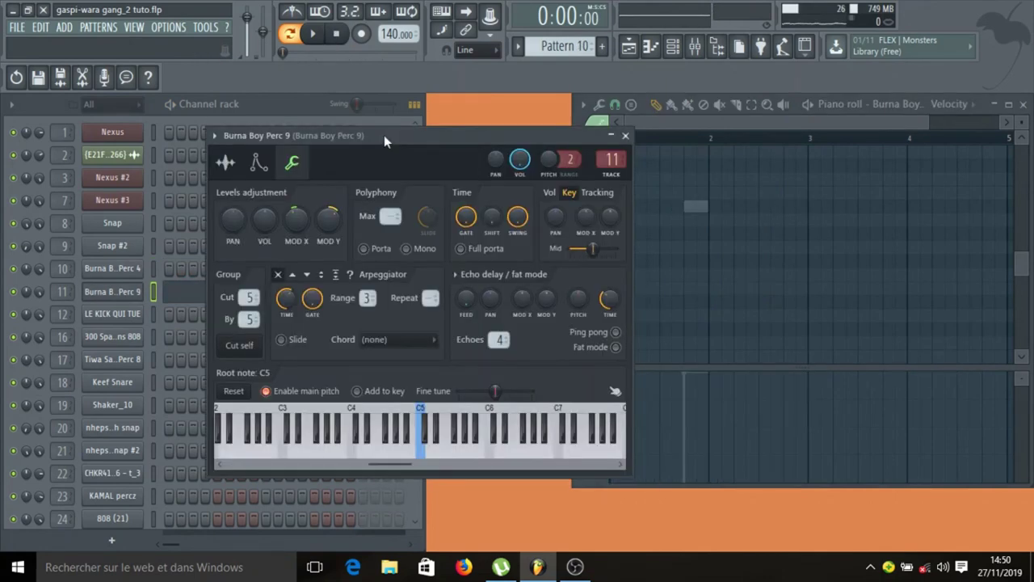
click(625, 135)
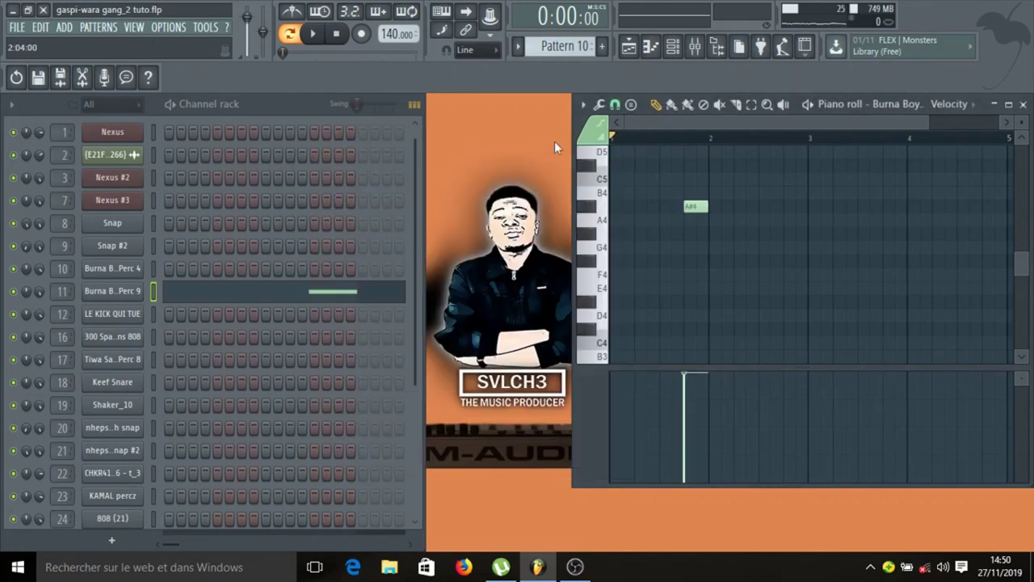
click(323, 37)
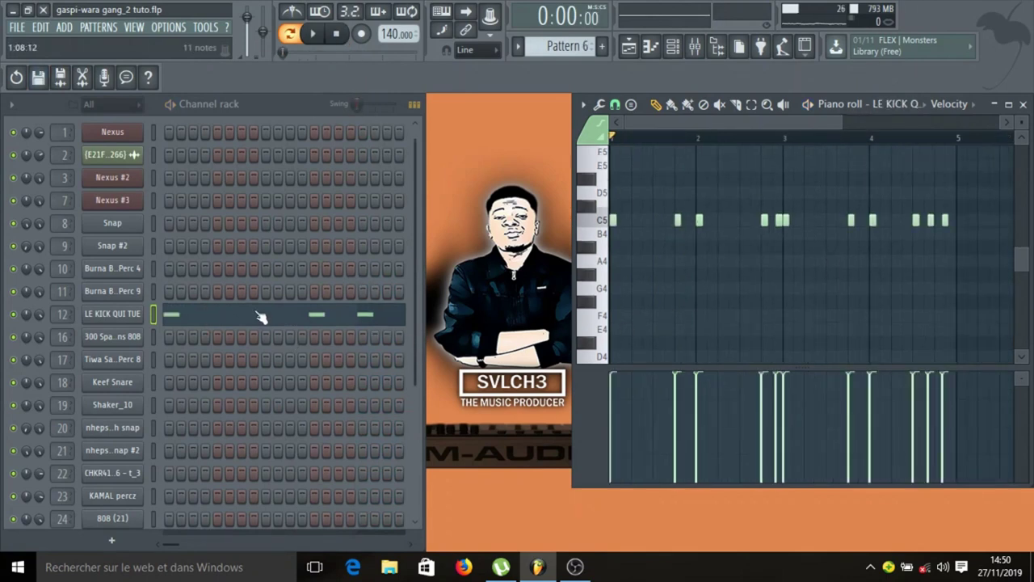
Play the LE KICK QUI TUE notes in Pattern 6 and display that channel's effects chain in the mixer.
click(315, 36)
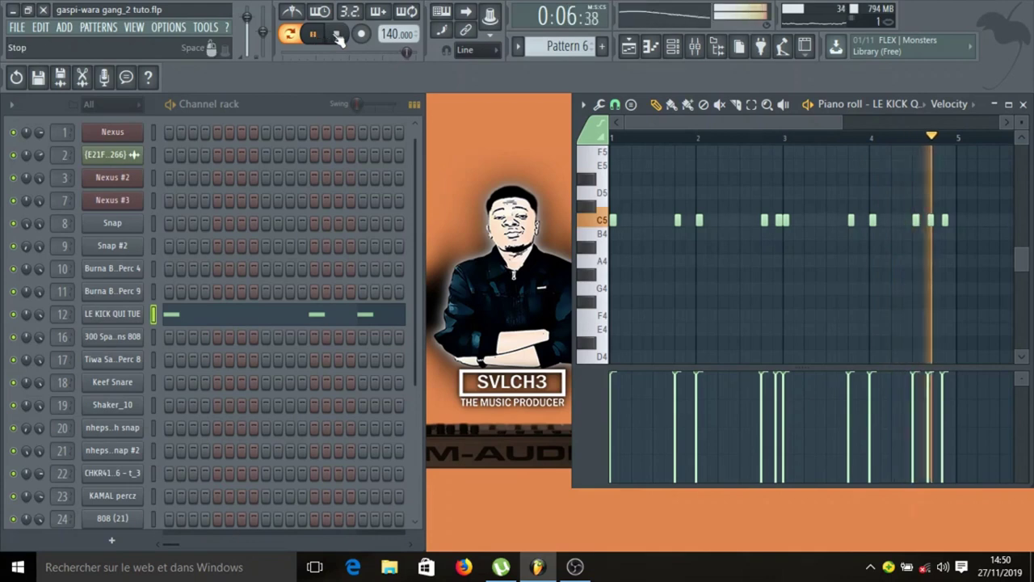
click(337, 36)
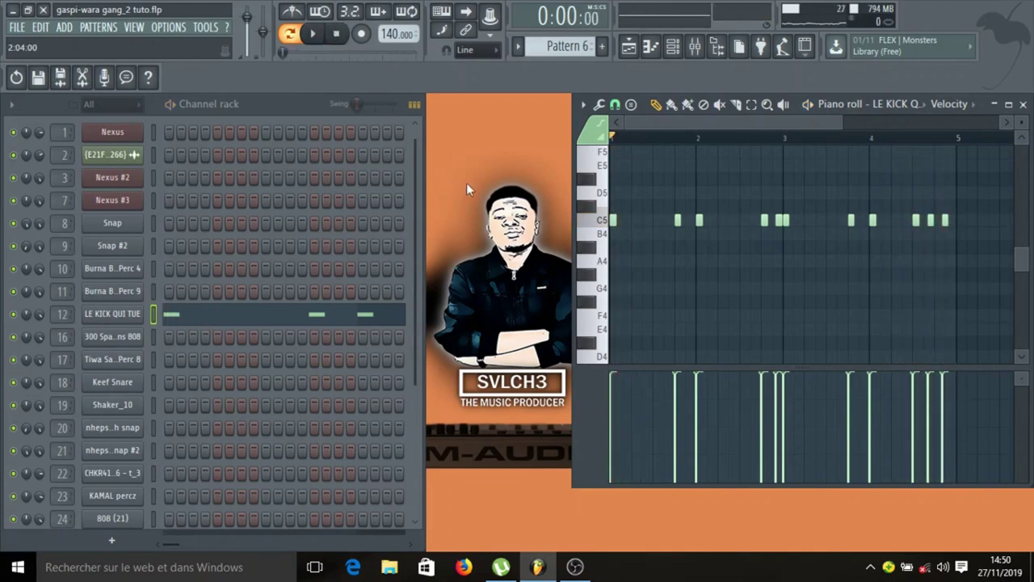
click(695, 46)
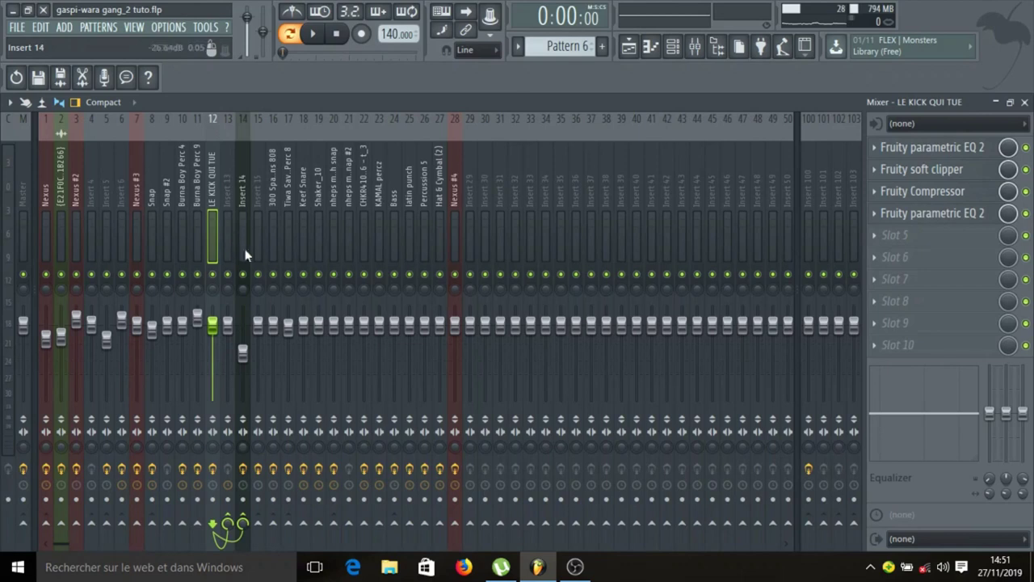
click(261, 231)
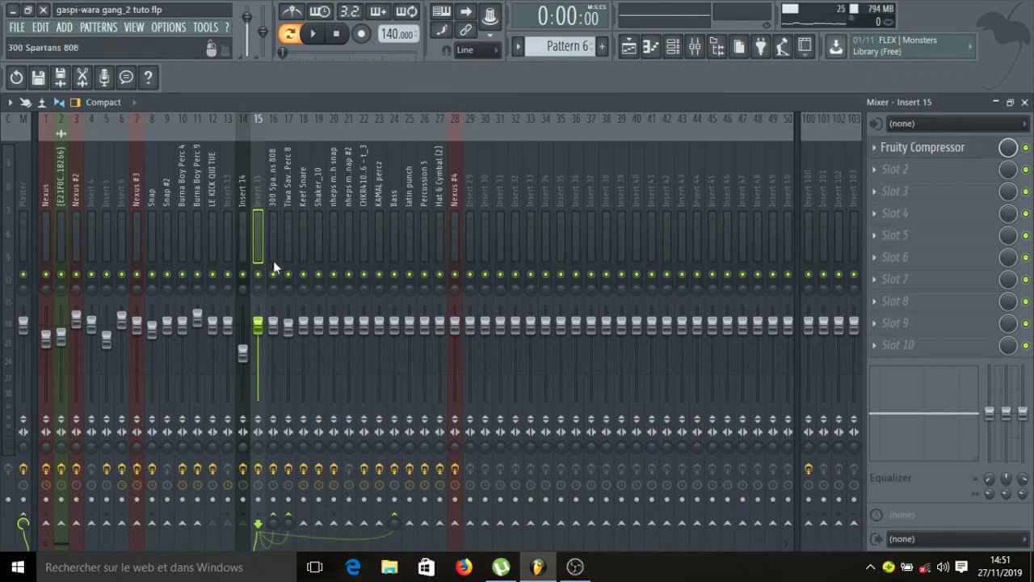
key(Left)
key(Left)
key(Left)
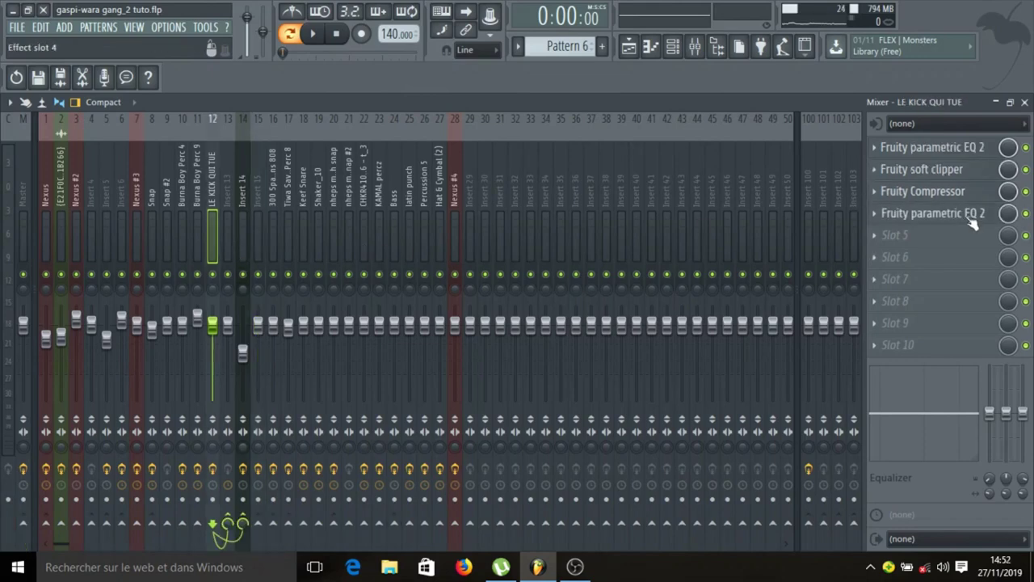
Inspect the settings of the effects on the LE KICK QUI TUE mixer track, from the first parametric EQ 2 to the last.
click(950, 148)
click(951, 148)
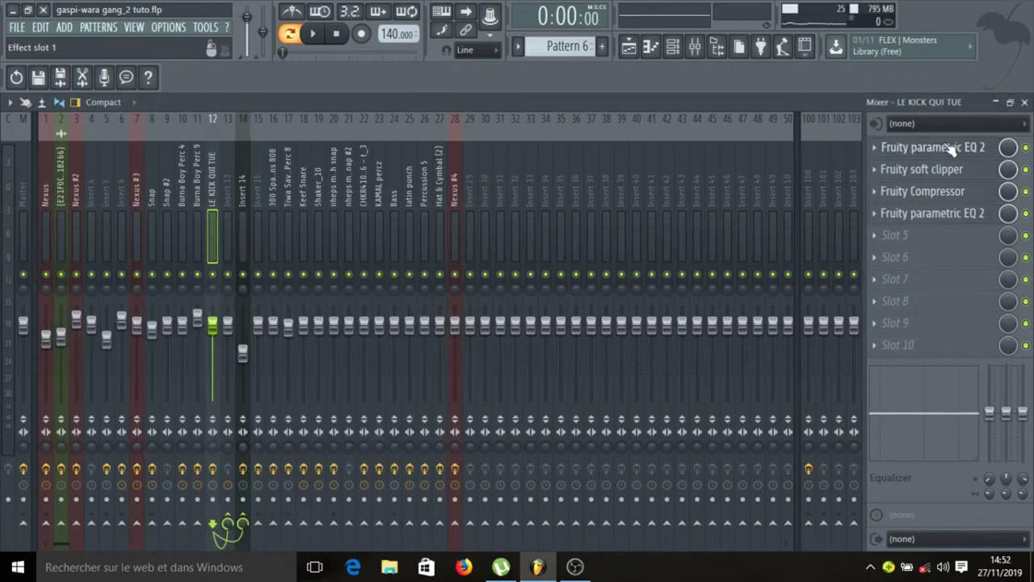
click(944, 171)
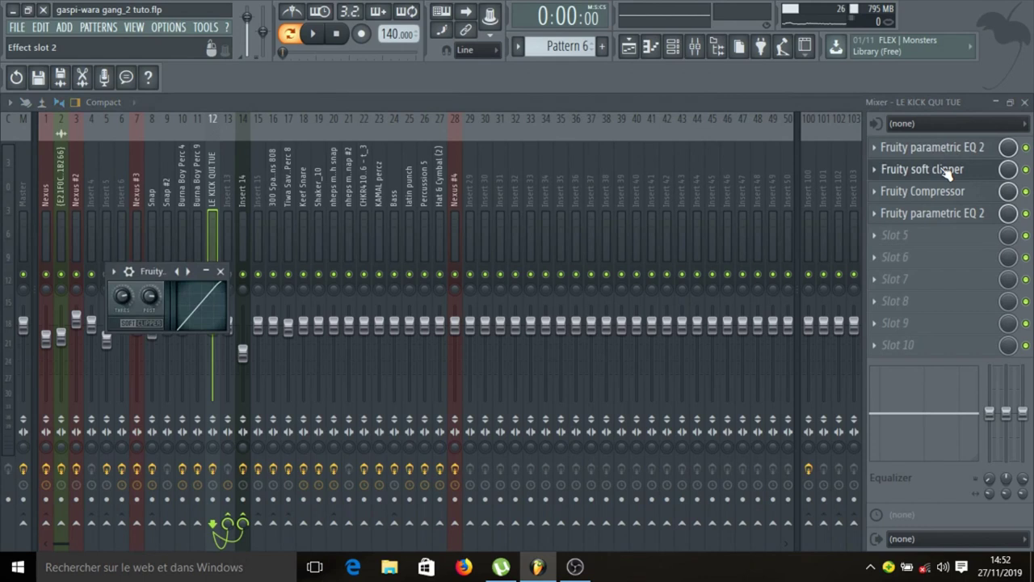
click(950, 171)
click(953, 199)
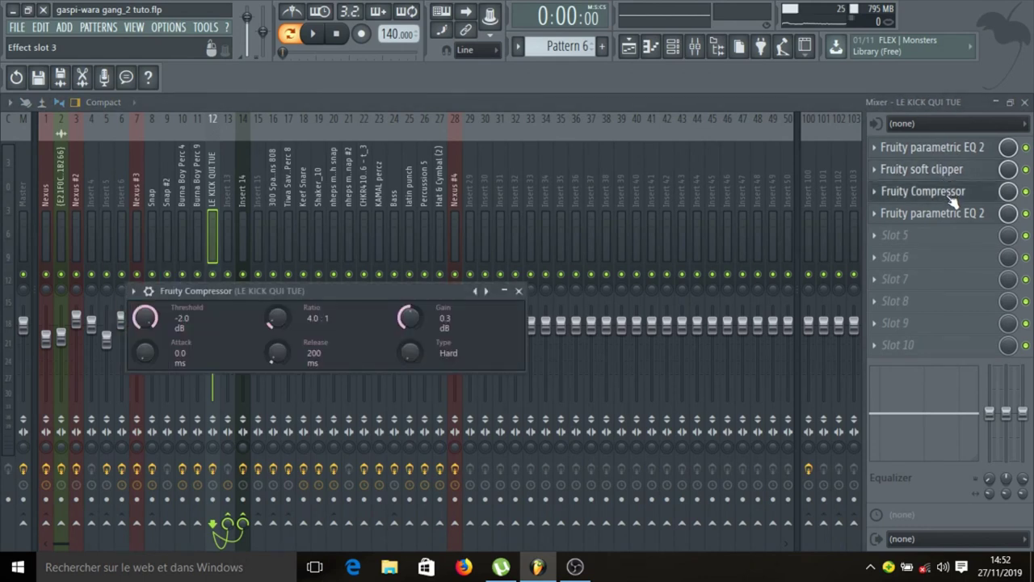
click(951, 197)
click(960, 214)
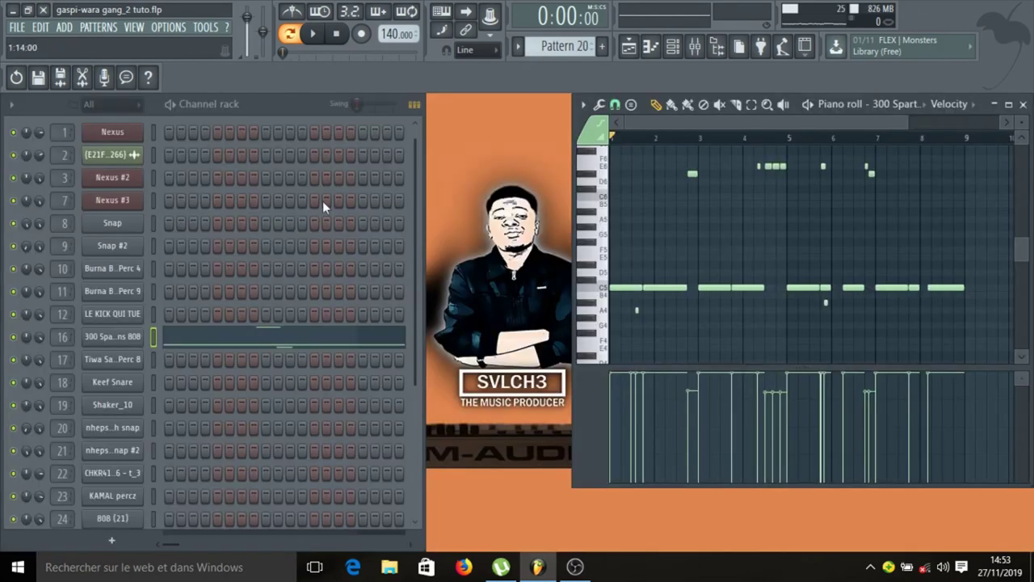
Check the 300 Spartans 808 sample settings and play its bass notes in Pattern 20.
click(128, 336)
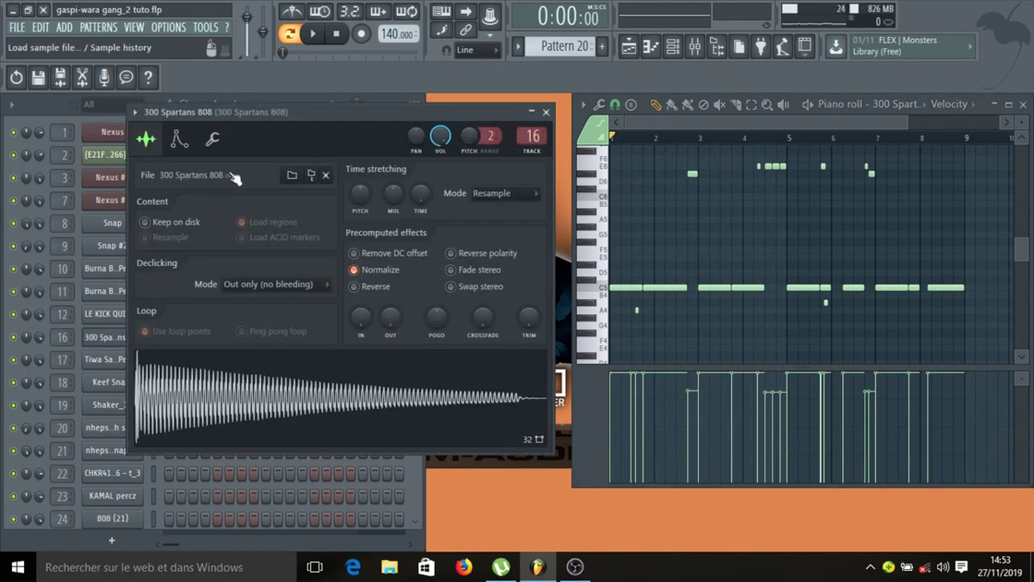
click(546, 112)
click(312, 33)
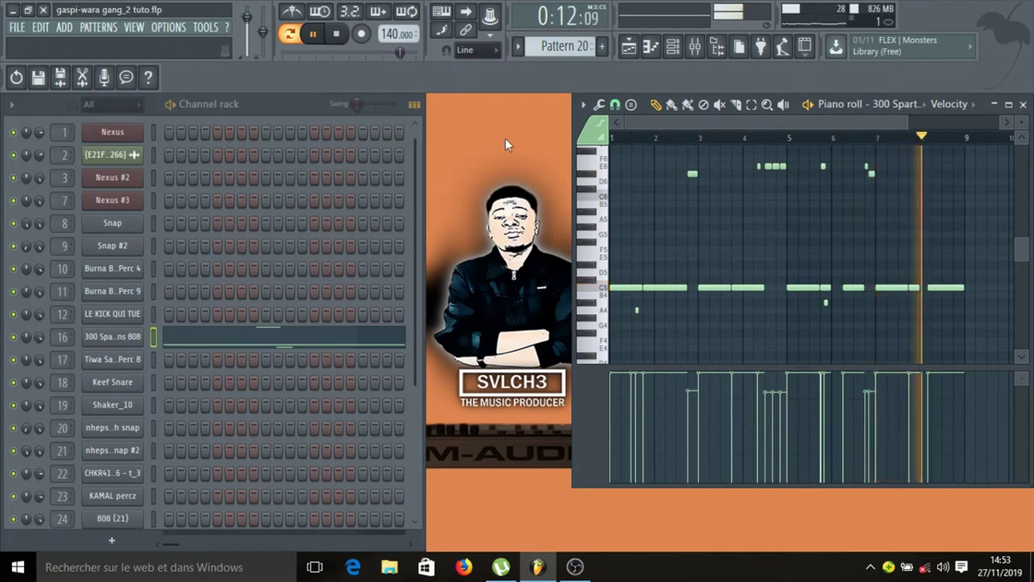
click(336, 34)
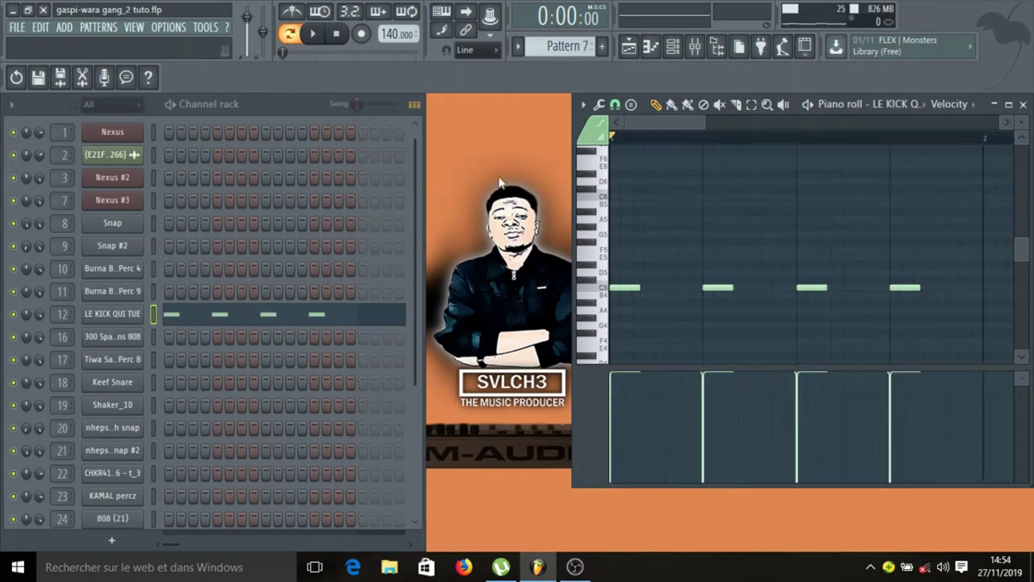
Play the four LE KICK QUI TUE notes in Pattern 7, stopping near the end of the bar.
click(320, 40)
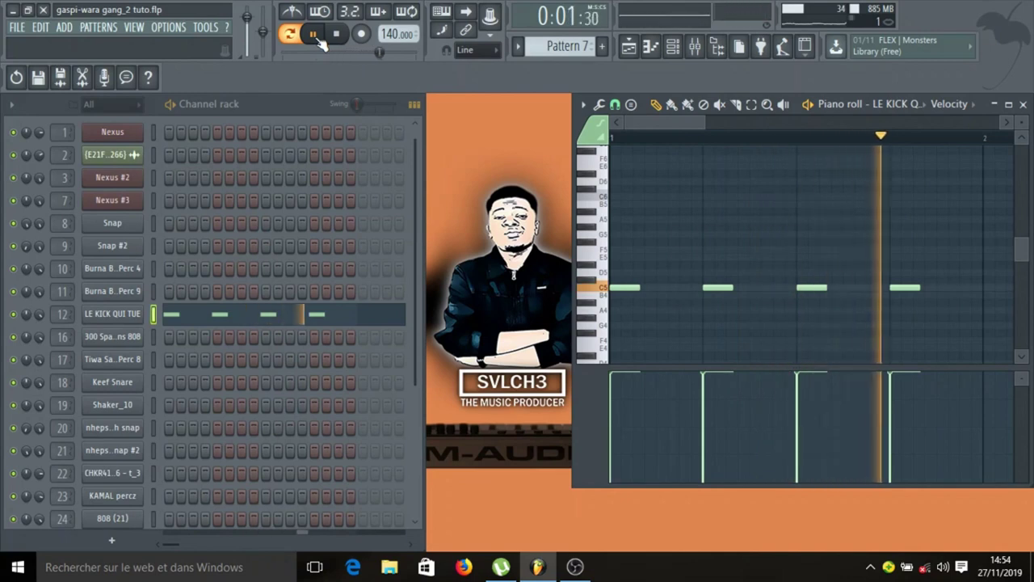
click(338, 36)
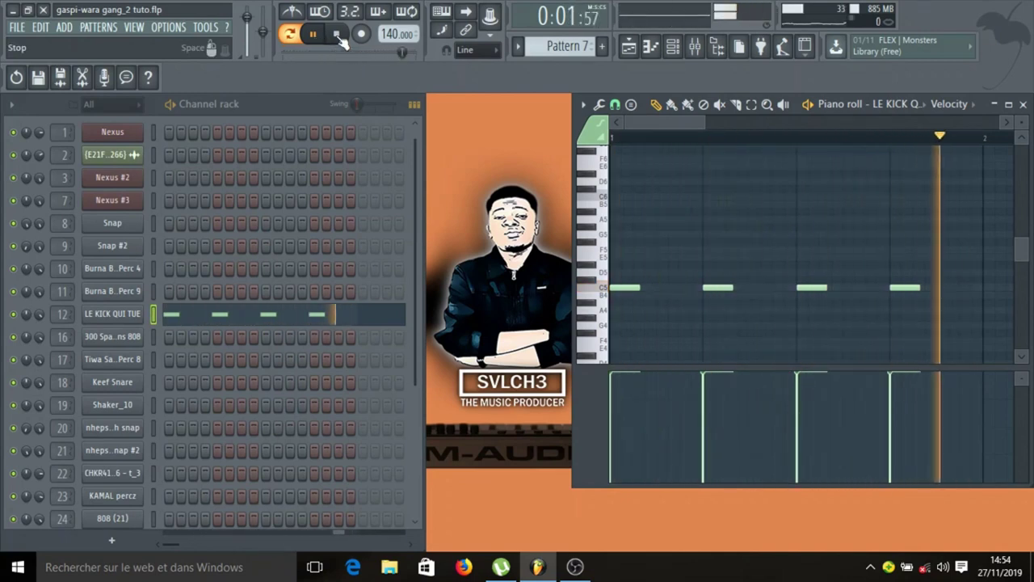
click(339, 37)
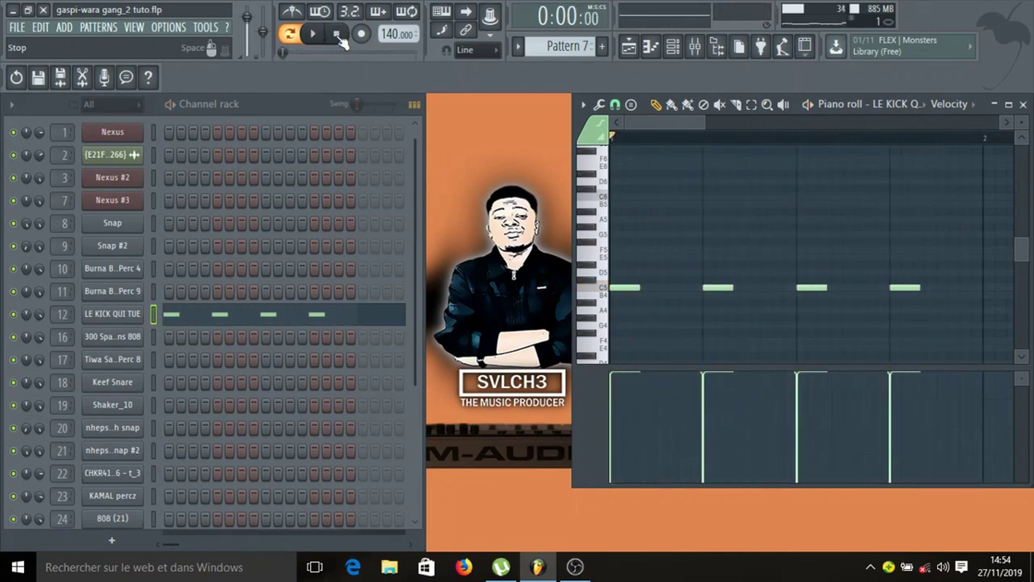
Switch to Pattern 11, check the Tiwa Savage Perc 8 sample settings, and play its notes.
key(KP_Add)
key(KP_Add)
key(KP_Add)
key(KP_Add)
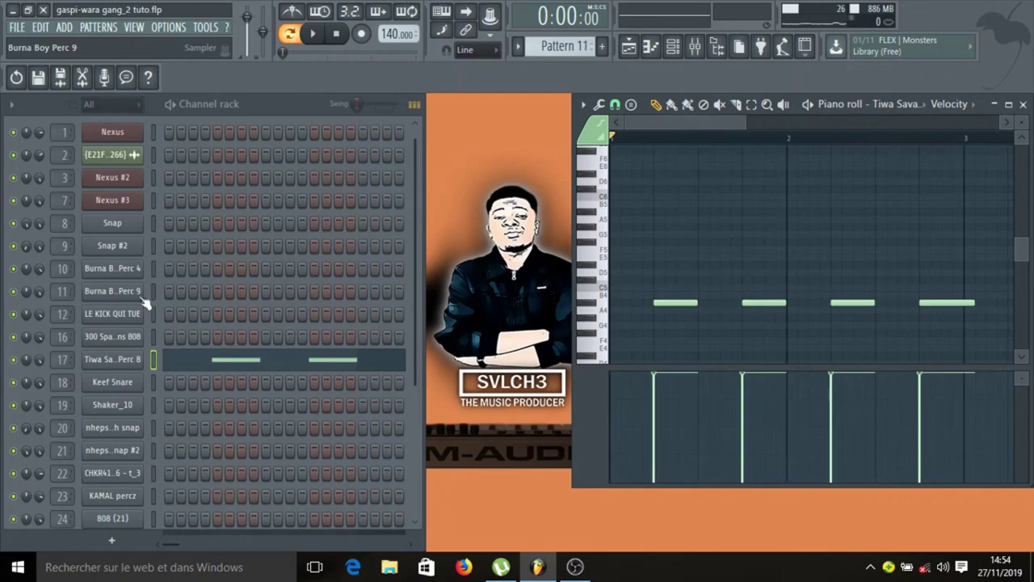
click(133, 363)
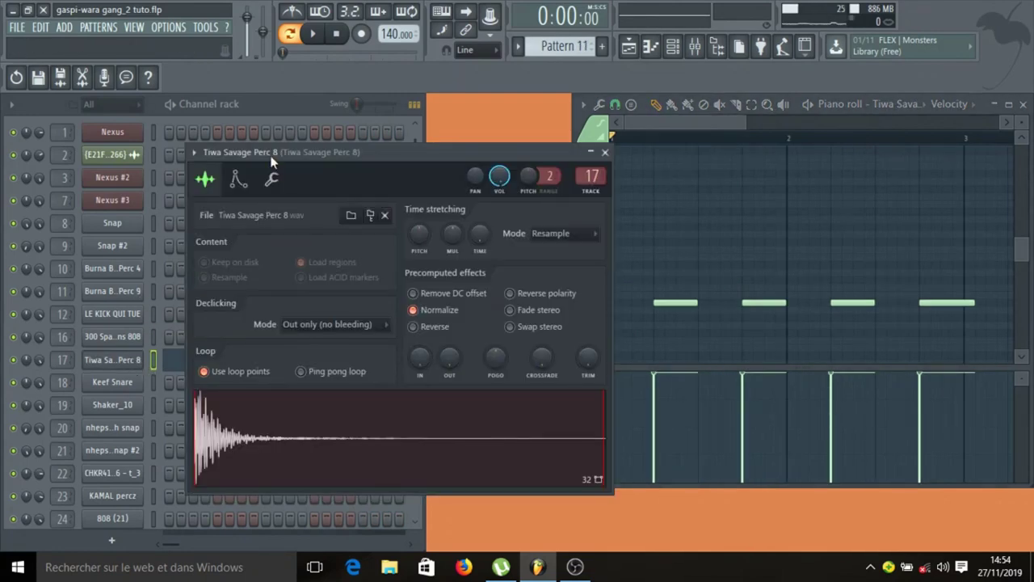
click(605, 152)
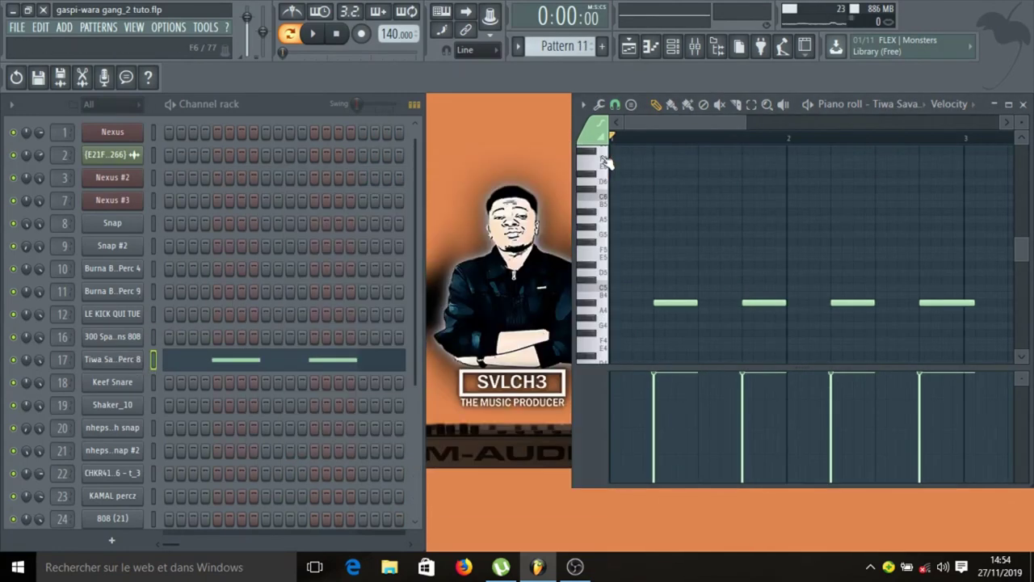
click(314, 34)
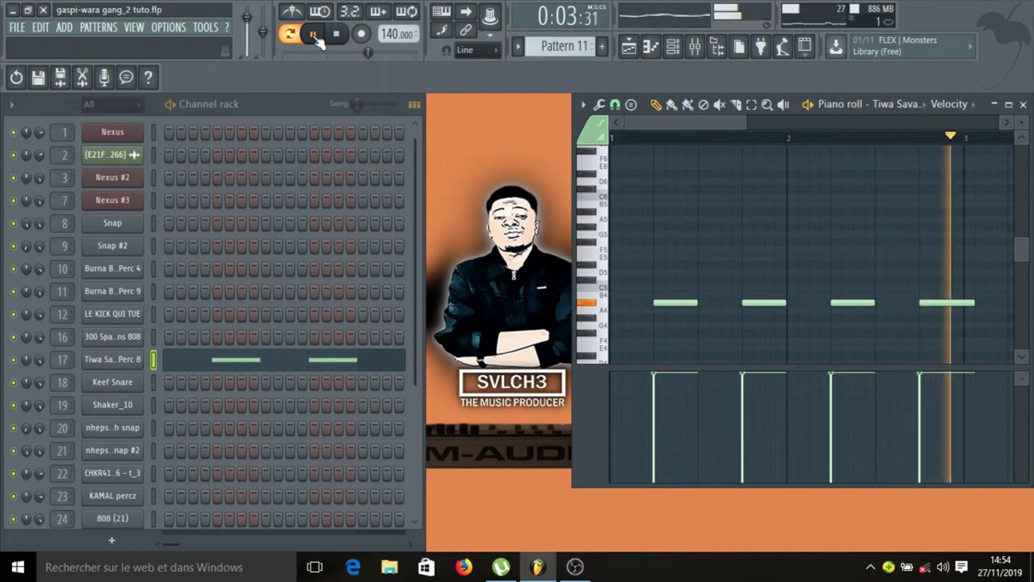
click(314, 34)
Show the whole Keef Snare part of Pattern 12 in the piano roll and play it through.
key(KP_Add)
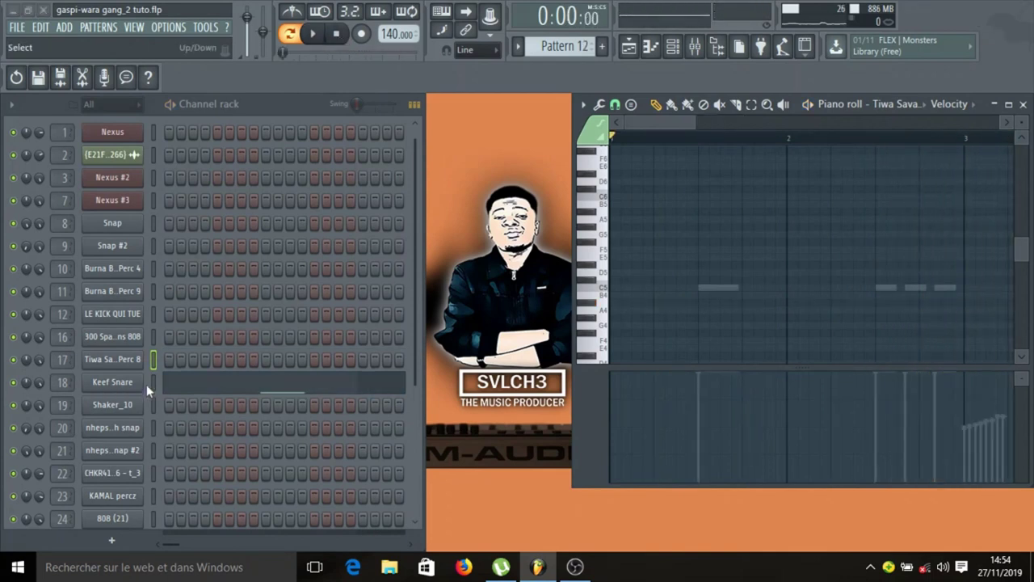
click(214, 393)
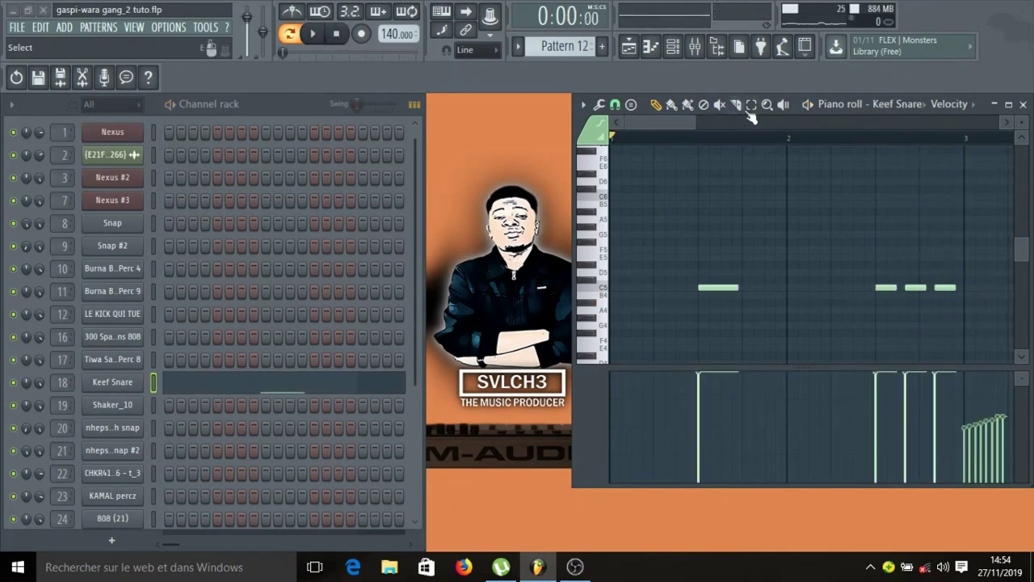
drag(695, 116, 887, 118)
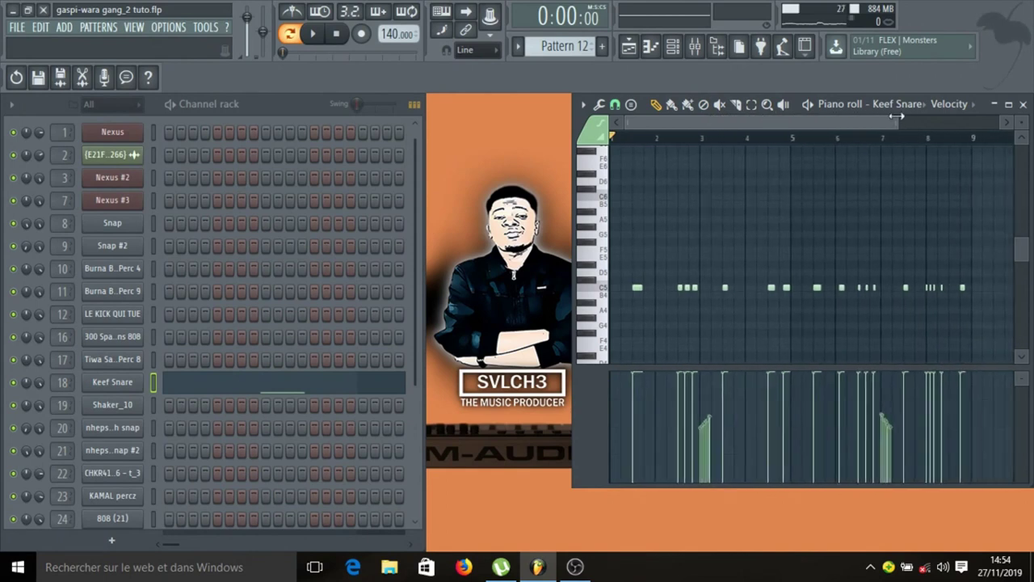
click(315, 34)
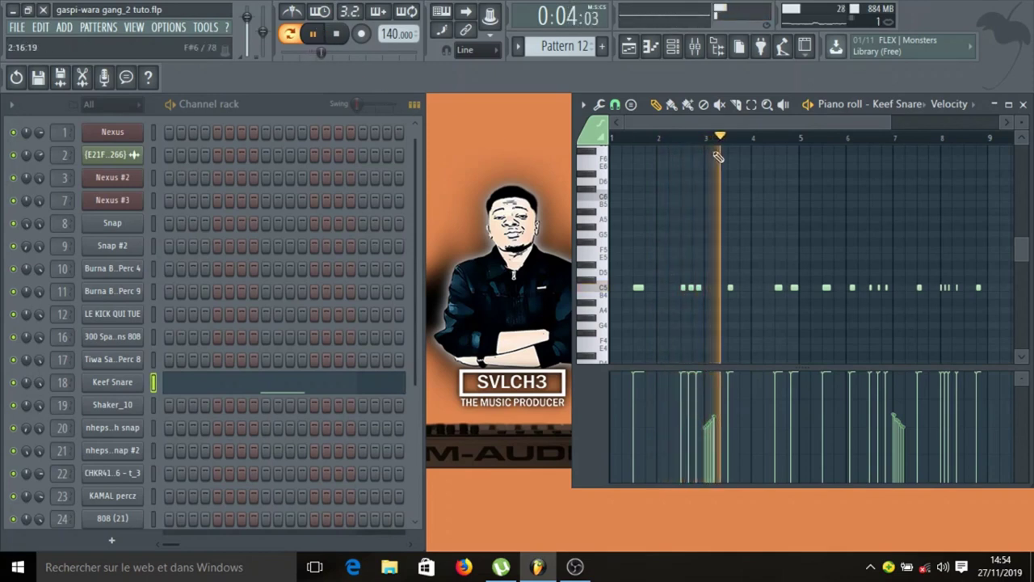
scroll(753, 160, up, 2)
scroll(753, 160, up, 1)
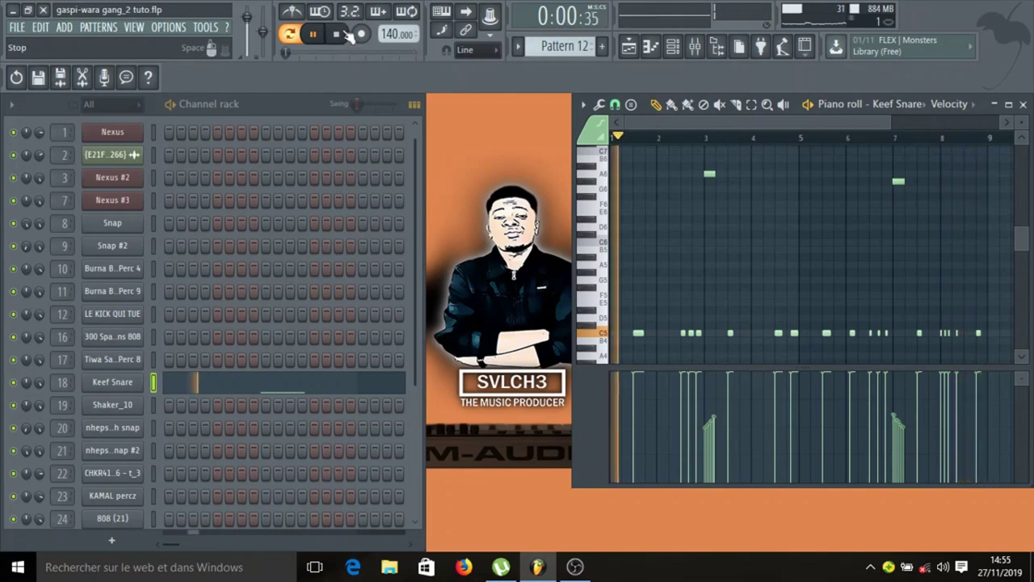
key(space)
Draw a G#7 note at the start of bar 3, stretch it to the length of the A6 snare roll, and select it.
scroll(708, 174, up, 4)
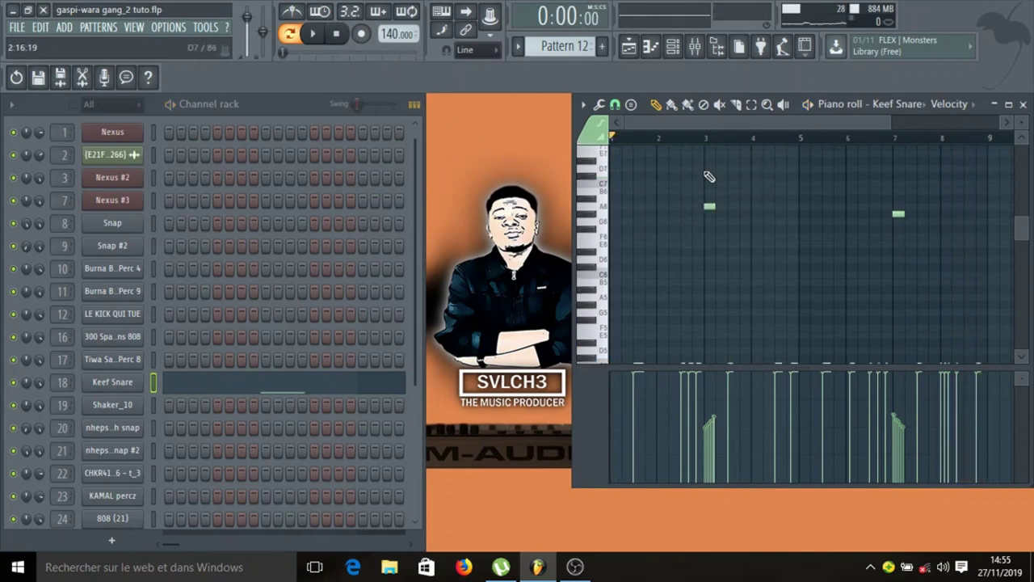
scroll(703, 197, up, 5)
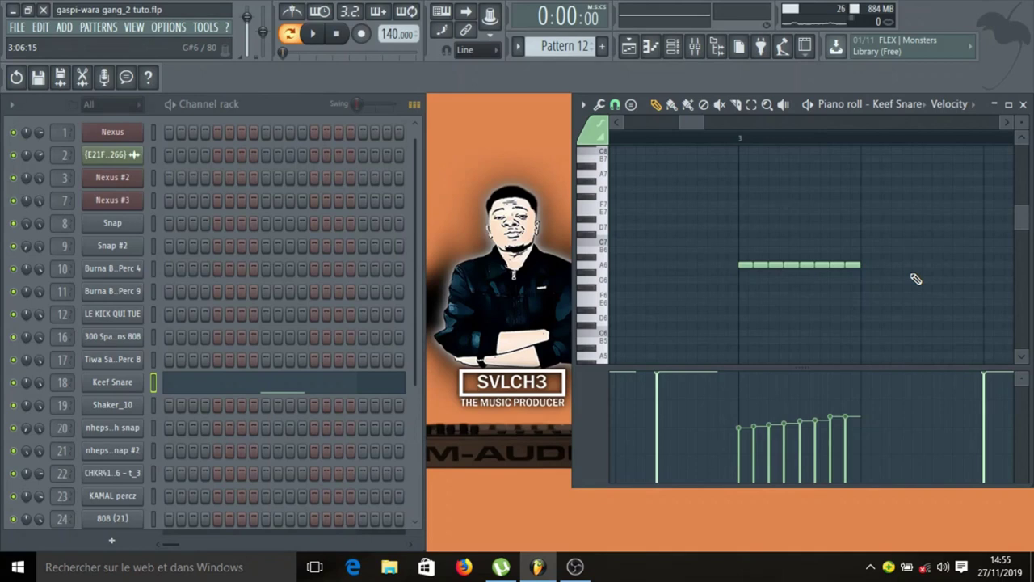
click(742, 184)
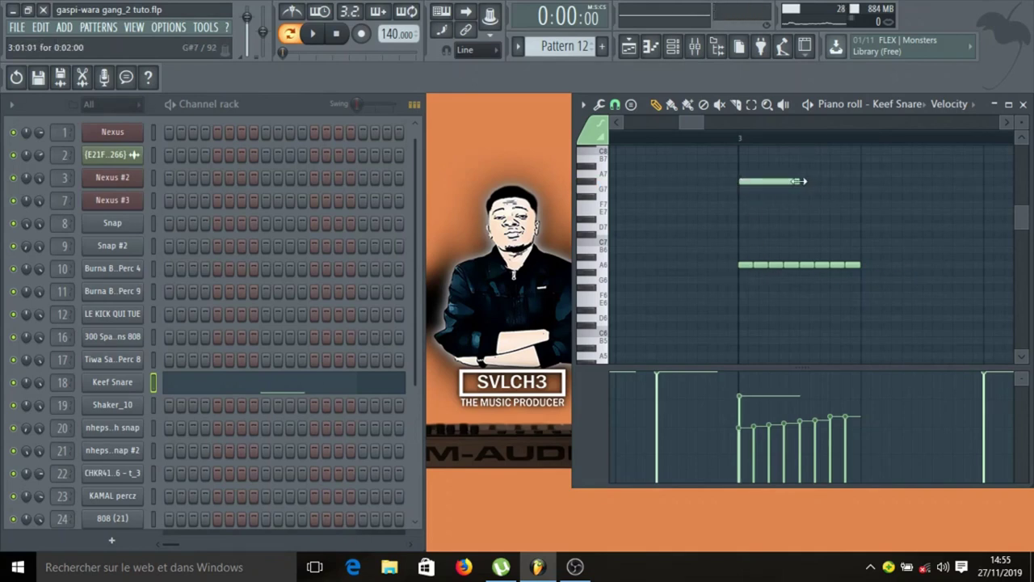
drag(801, 184, 861, 188)
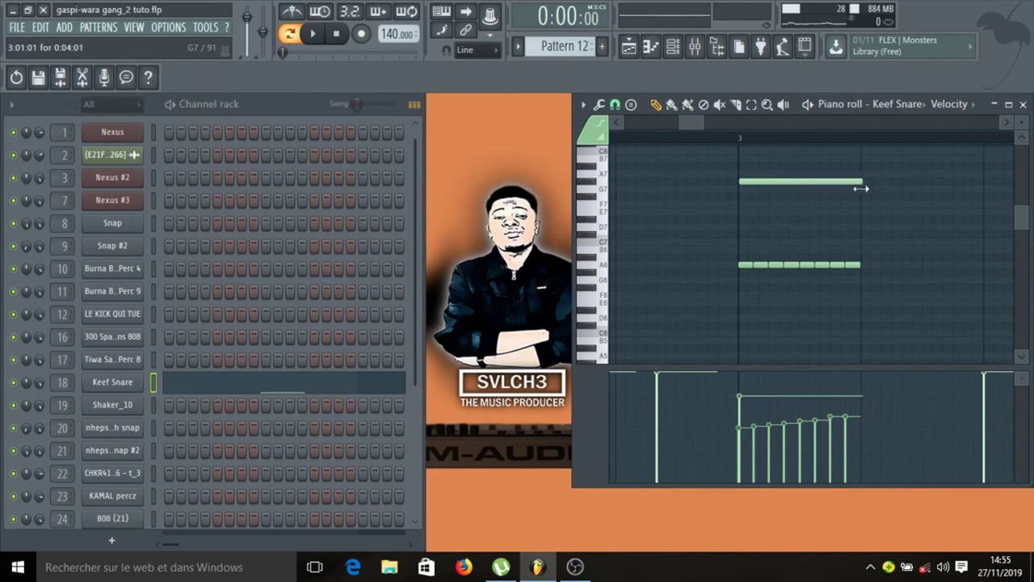
click(795, 182)
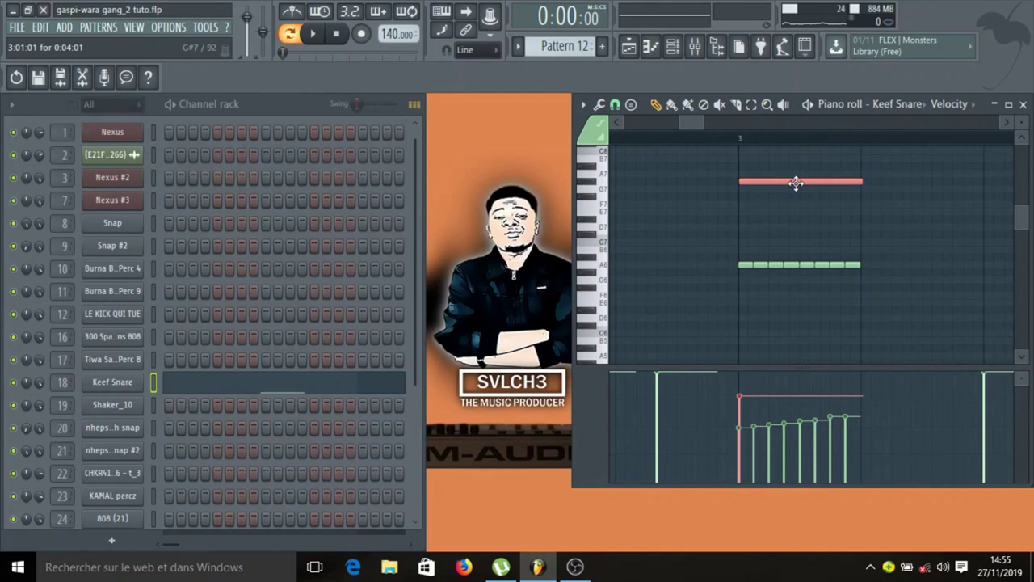
Try the Chopper on the G#7 note, testing finer and coarser time multiplier settings.
key(ctrl+u)
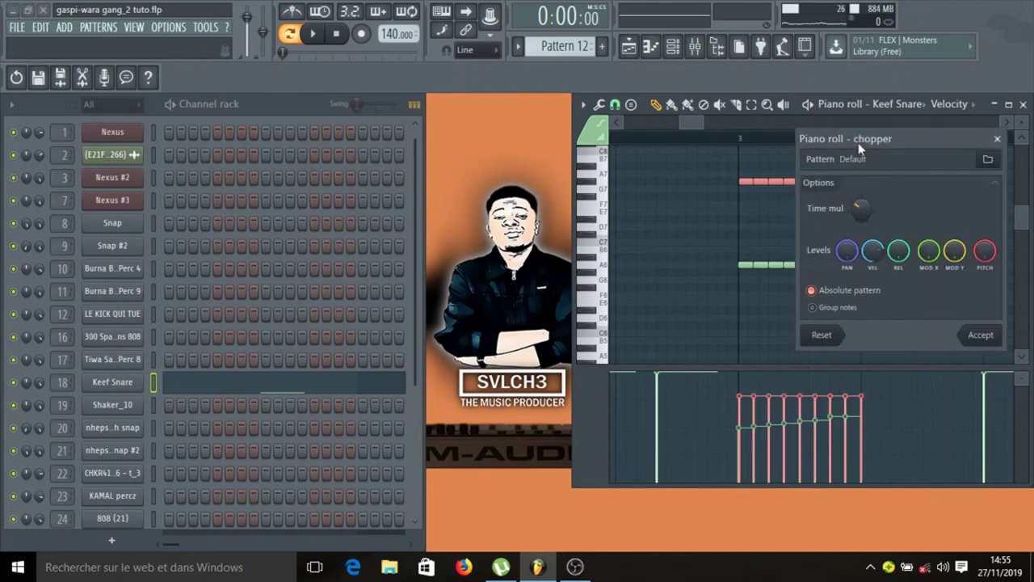
drag(916, 160, 914, 198)
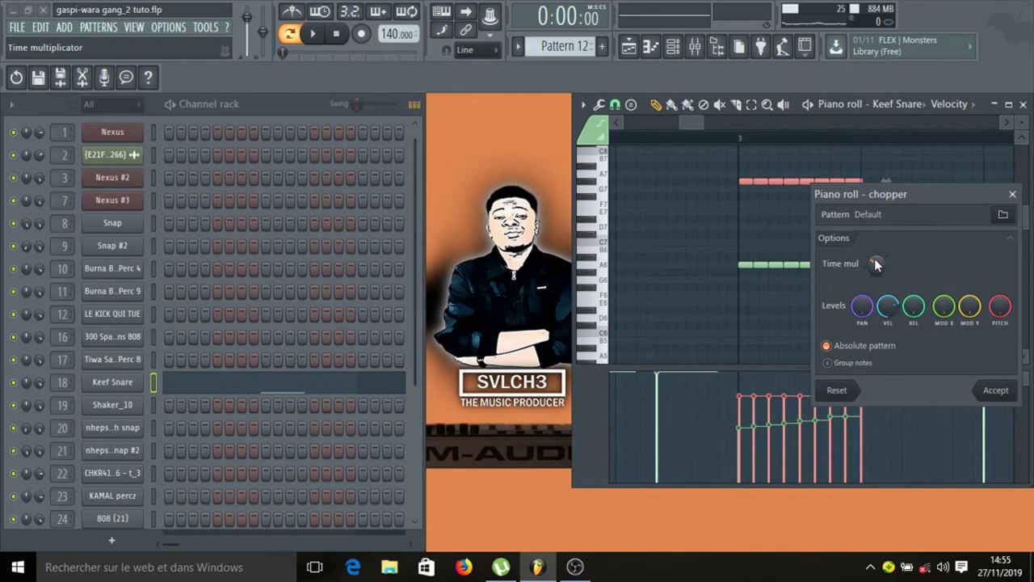
scroll(875, 263, down, 1)
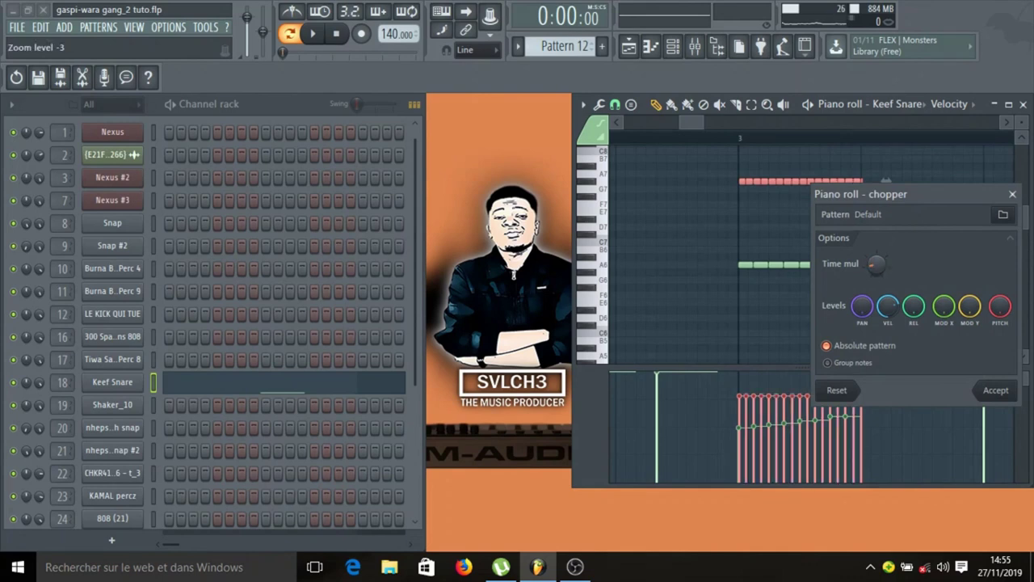
scroll(876, 263, up, 1)
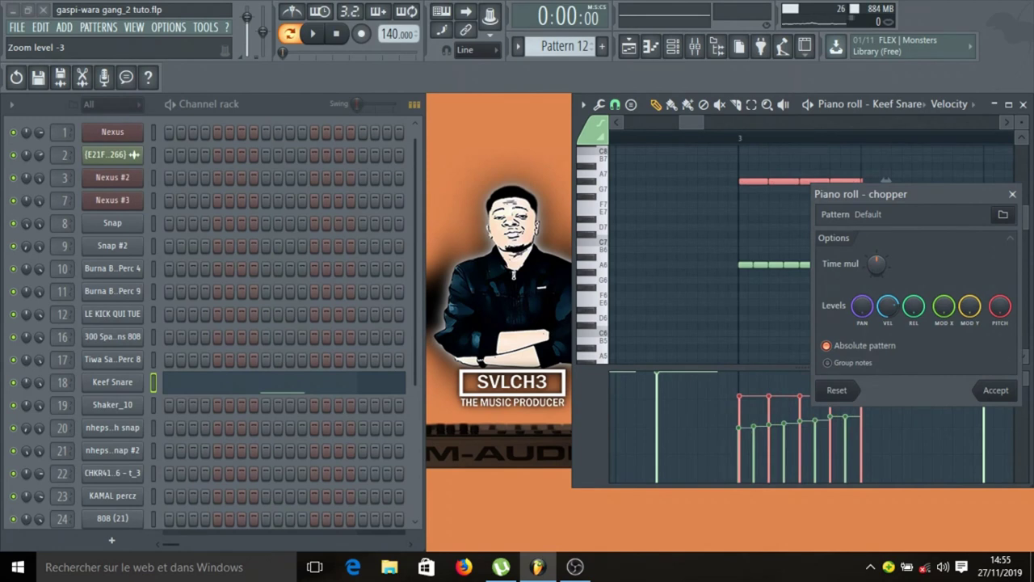
scroll(876, 263, down, 2)
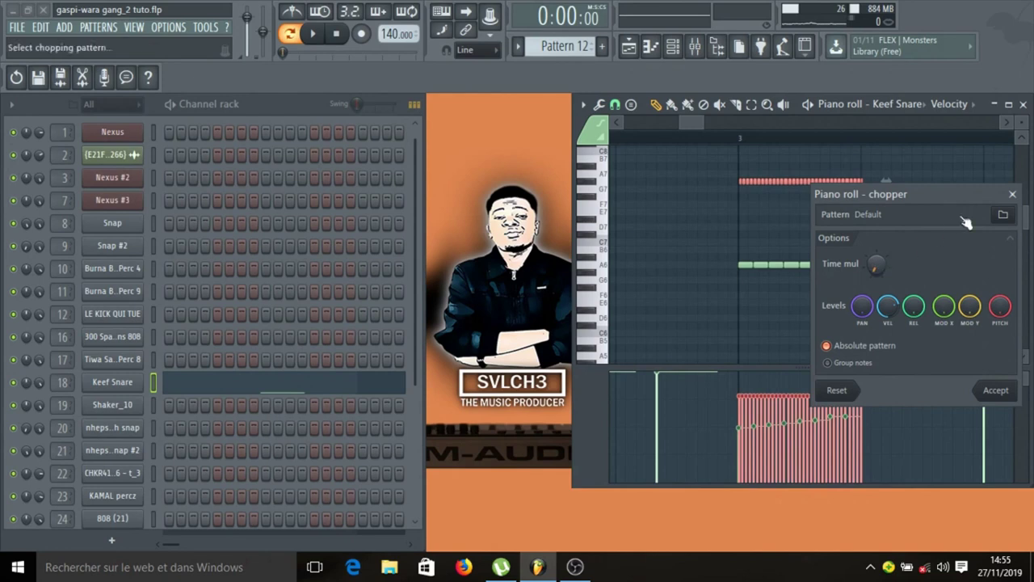
key(Escape)
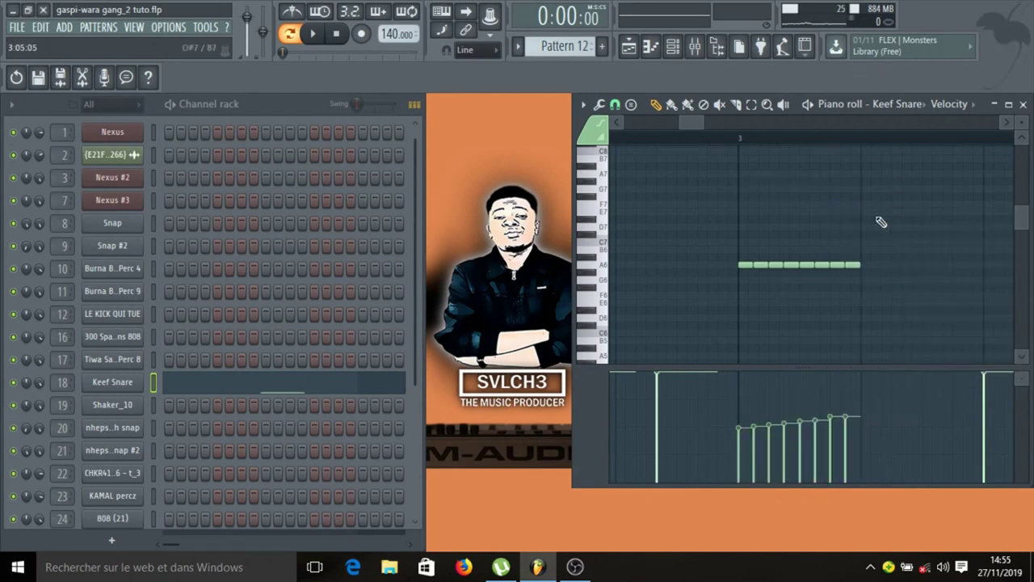
Examine the bar 3 snare roll's note velocity and note pan values, and set the playback position to bar 3.
click(954, 104)
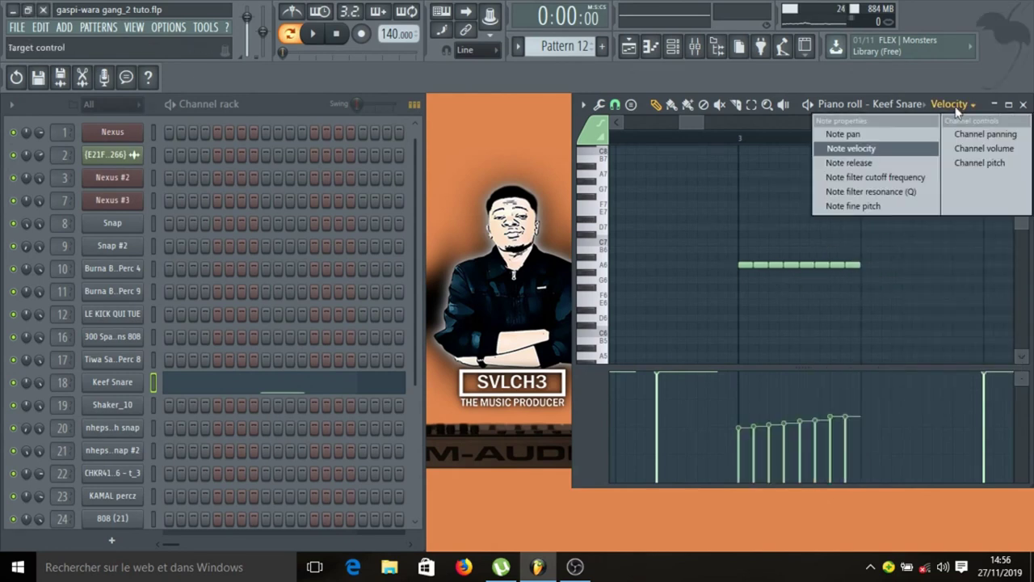
click(850, 149)
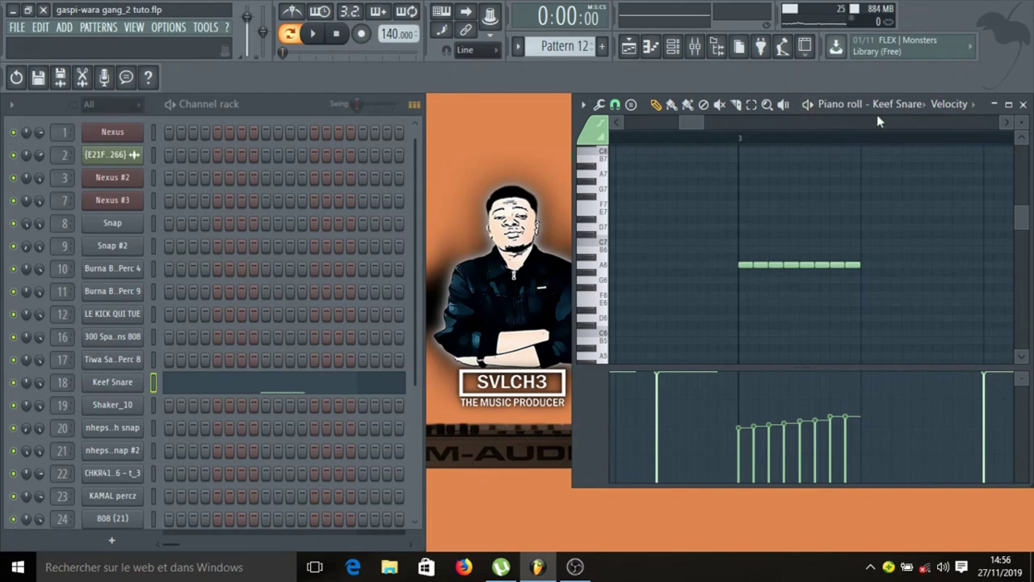
click(977, 110)
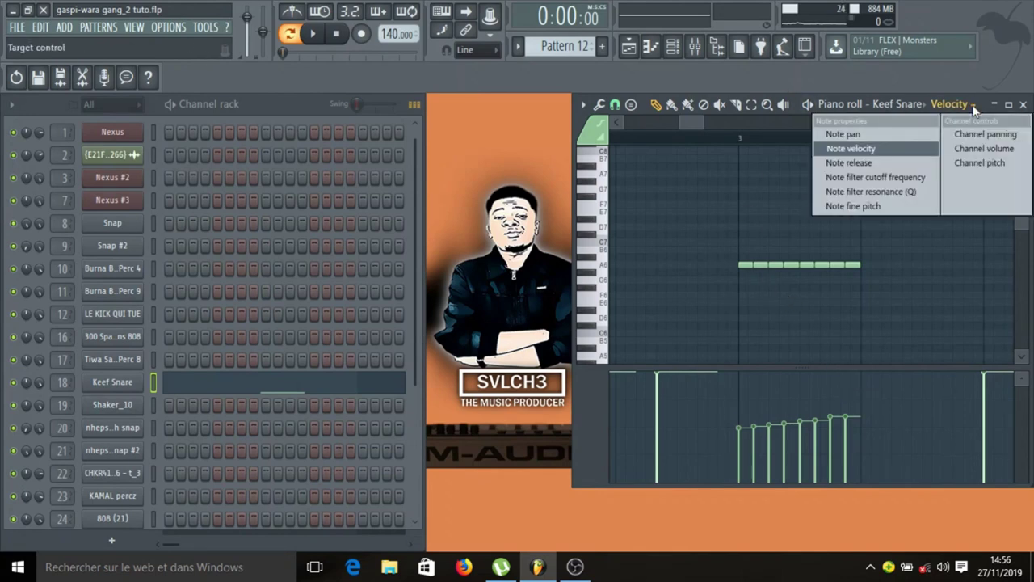
click(855, 136)
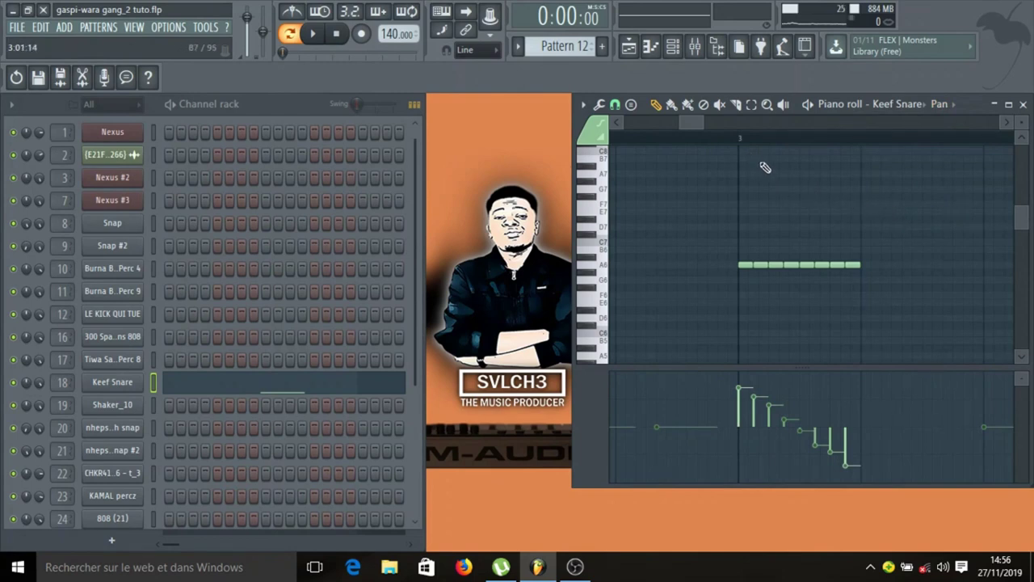
click(741, 138)
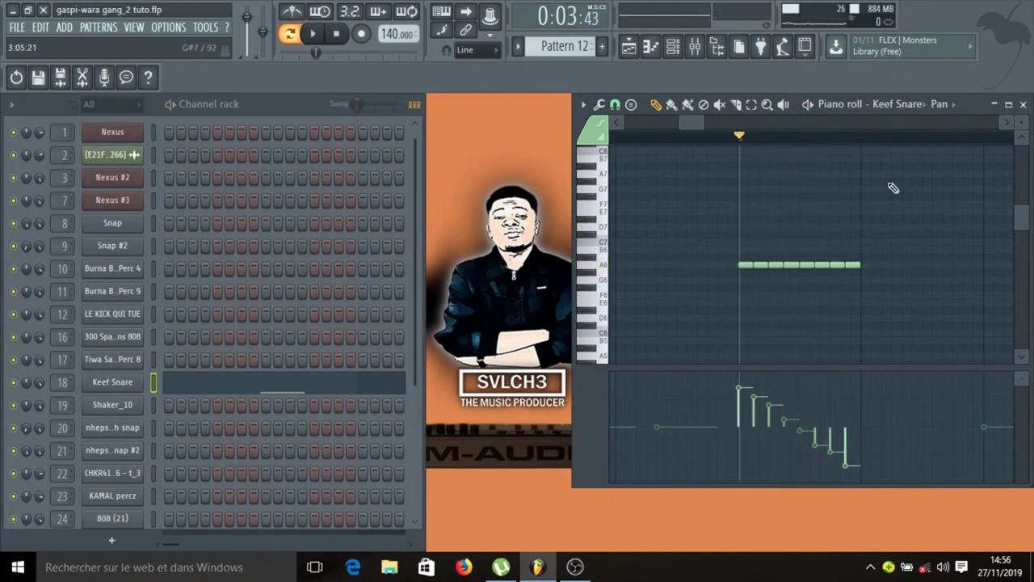
Play the bar 3 Keef Snare roll of Pattern 12 twice from the bar 3 playback position.
key(space)
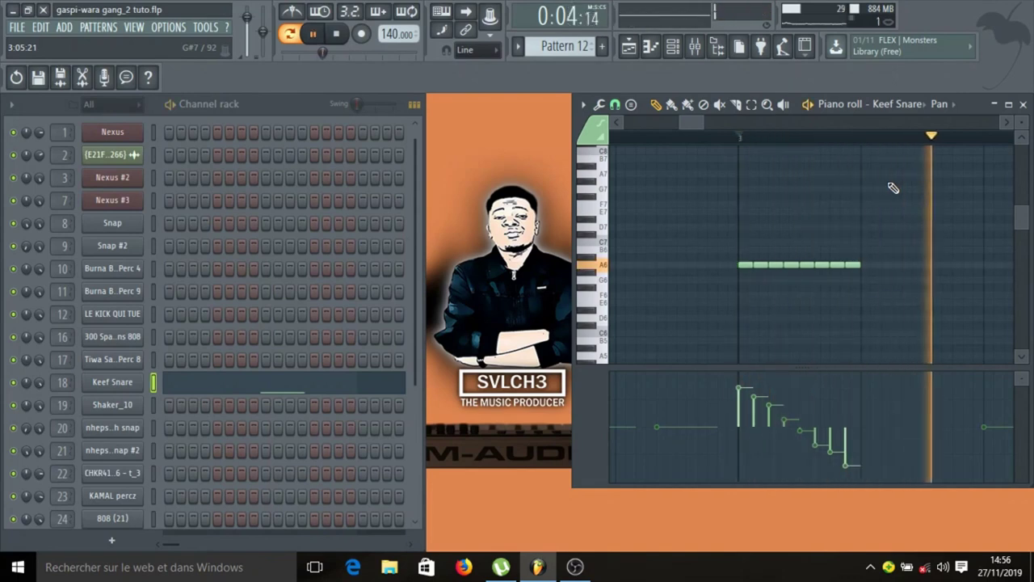
key(space)
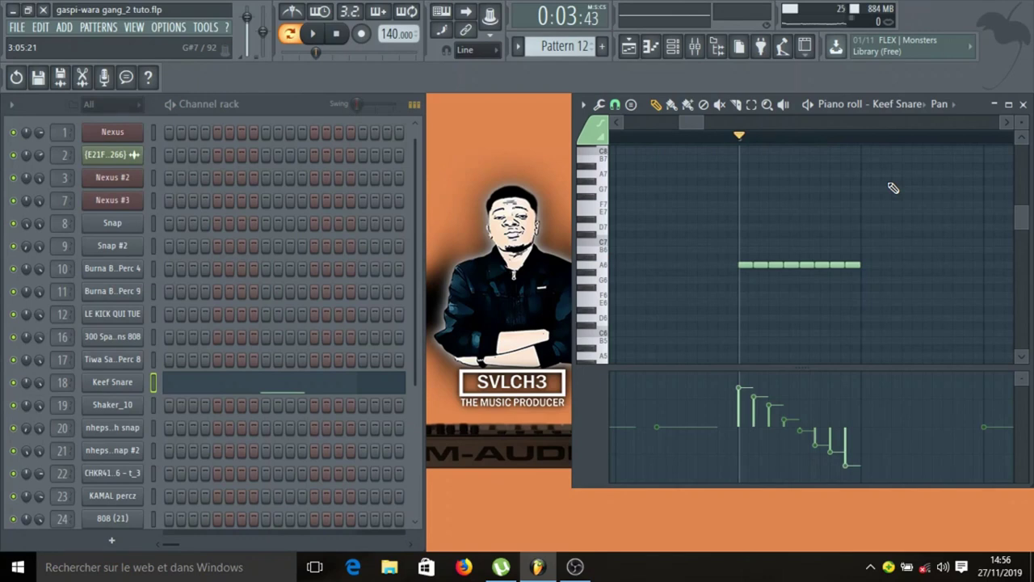
key(space)
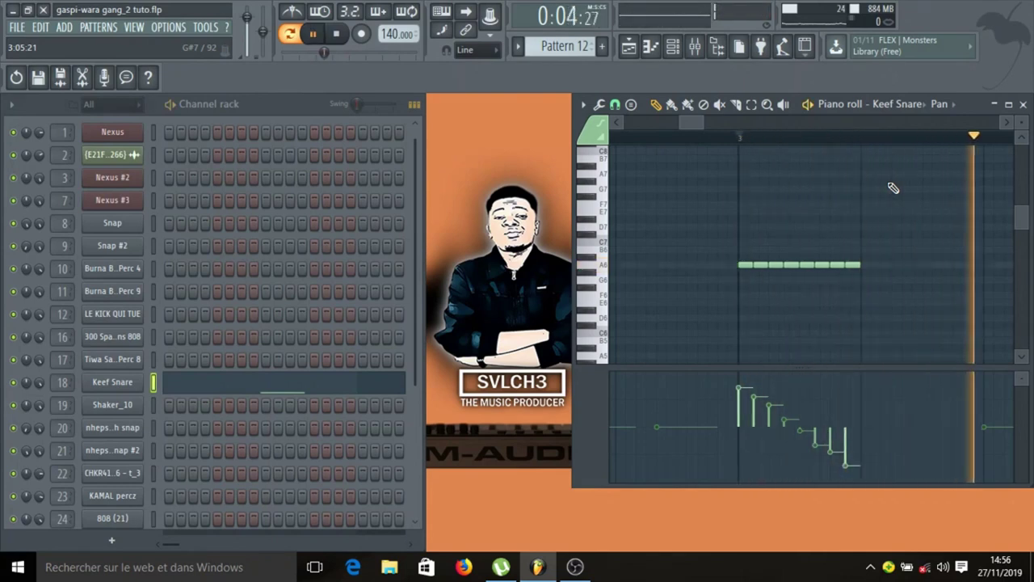
key(space)
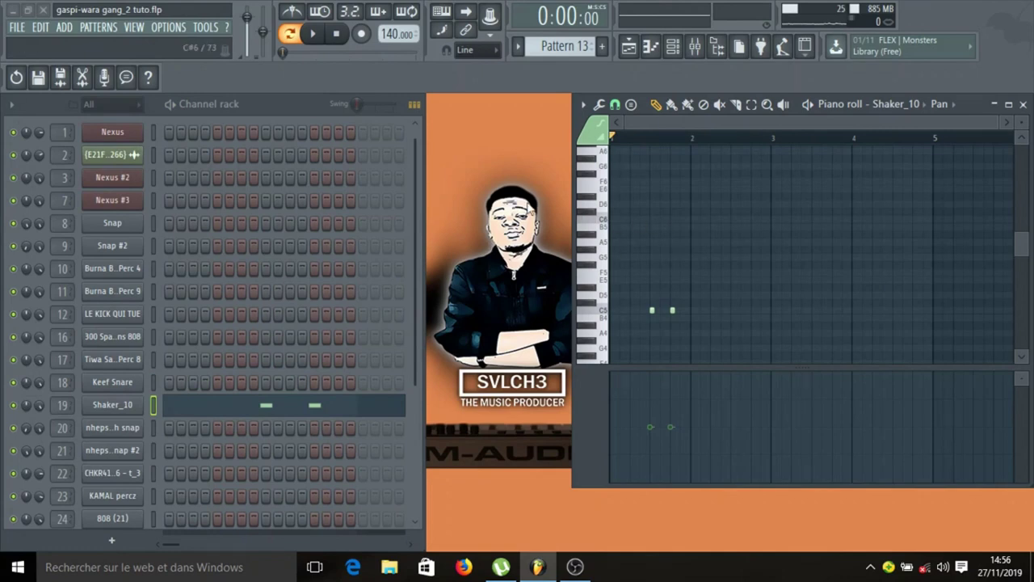
Play through the Shaker_10 part of Pattern 13 and the snap part of Pattern 19.
key(space)
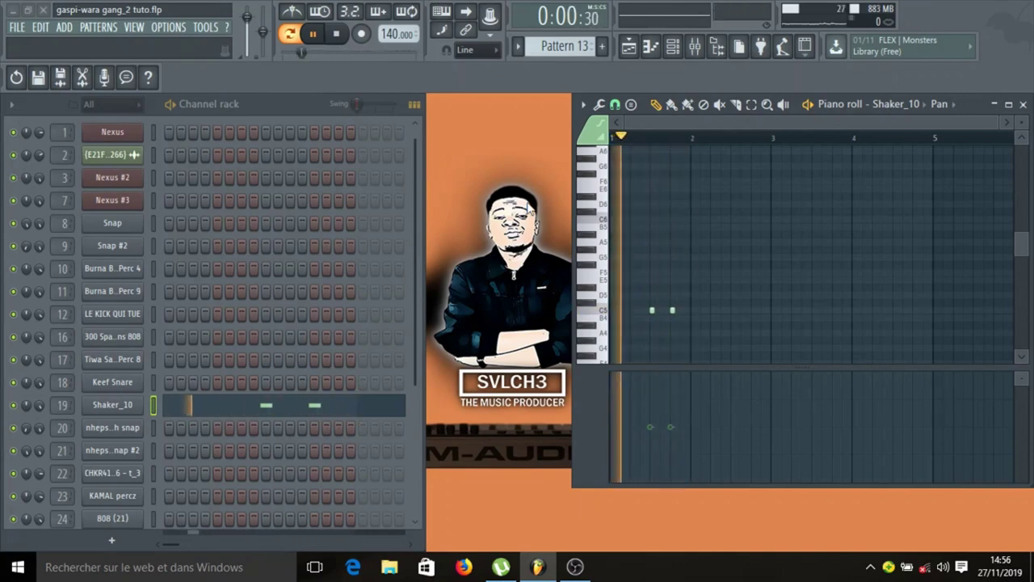
key(space)
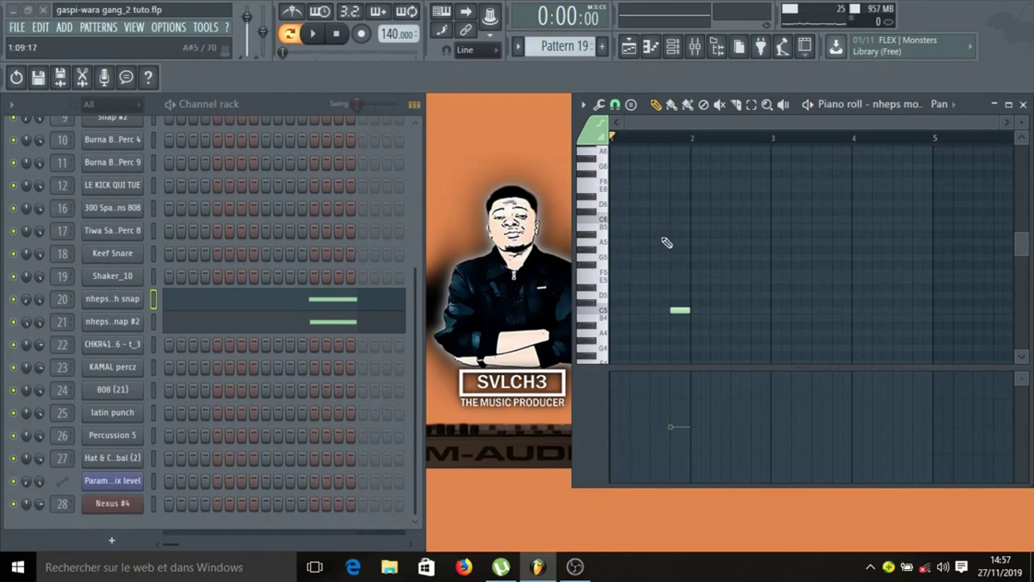
key(space)
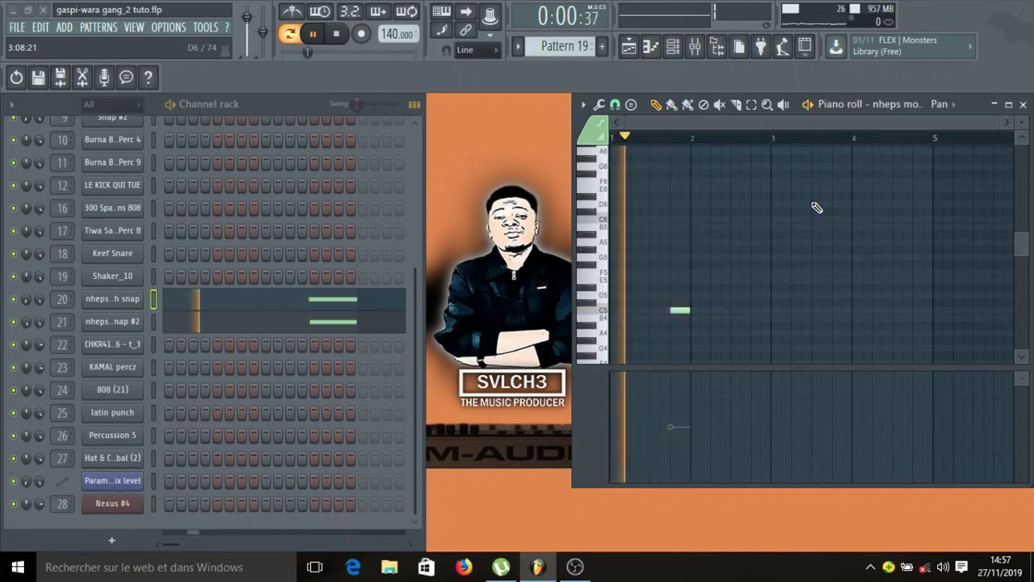
key(space)
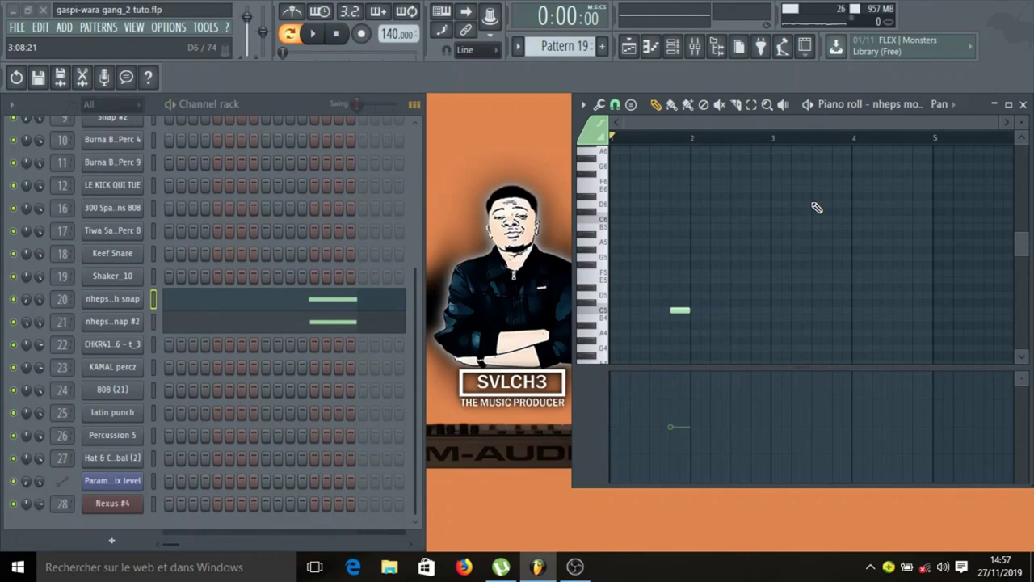
Switch back to Pattern 14 and play through its channel 22 CHKR percussion part.
key(KP_Subtract)
key(KP_Subtract)
key(KP_Subtract)
key(KP_Subtract)
key(KP_Subtract)
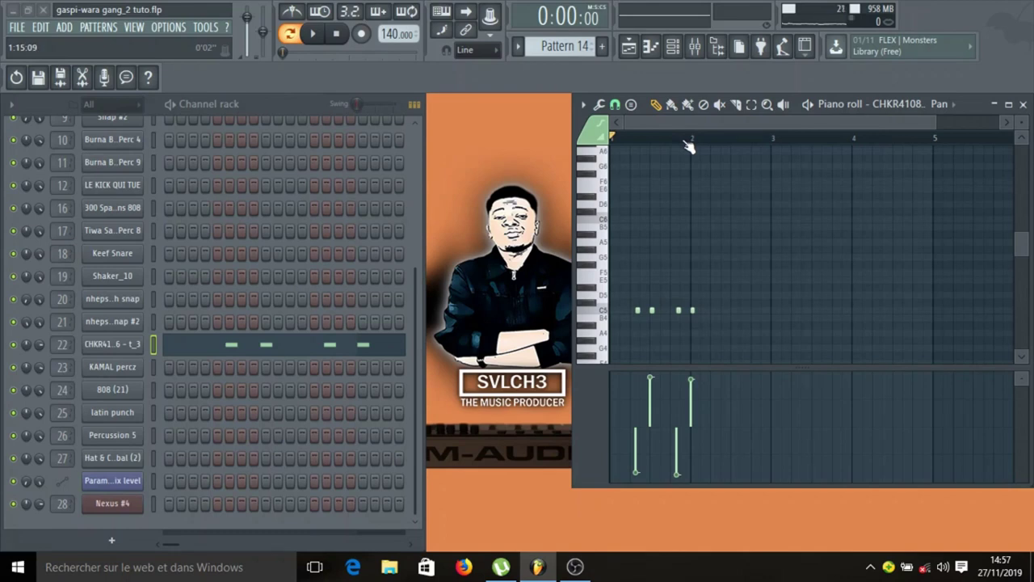
key(space)
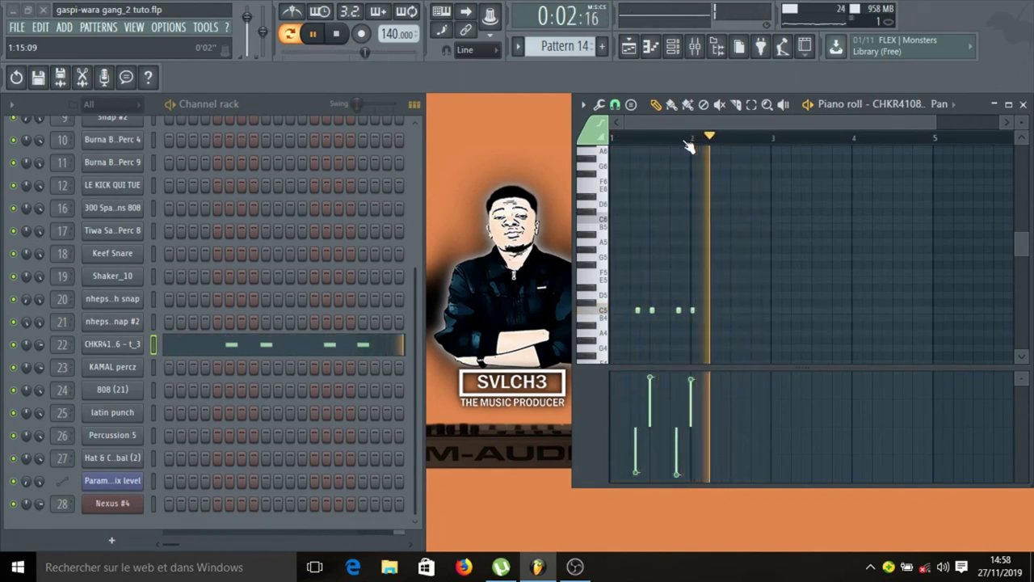
key(space)
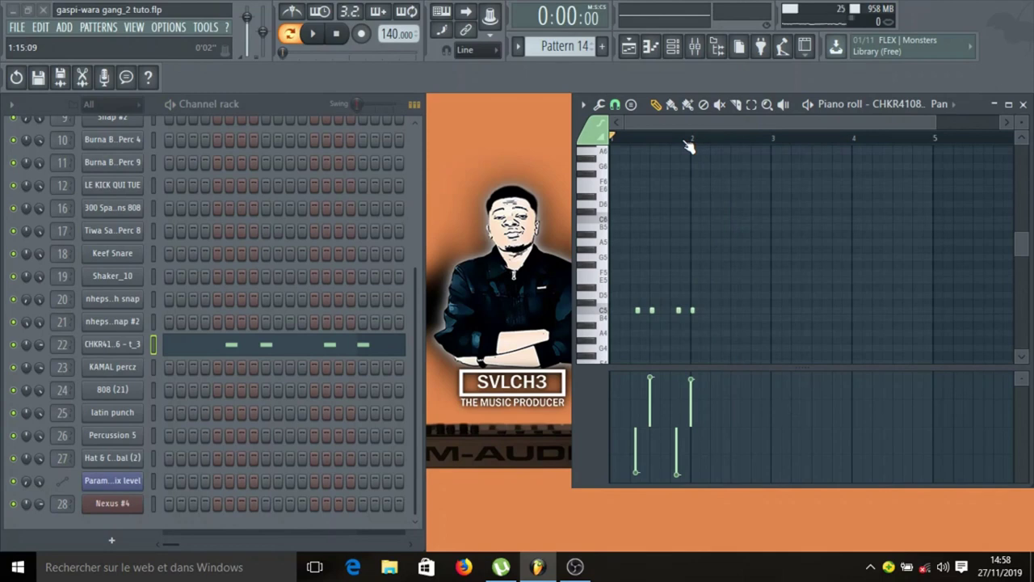
Check the KAMAL percz sampler settings in Pattern 15, and play its G3 notes in the piano roll.
key(KP_Add)
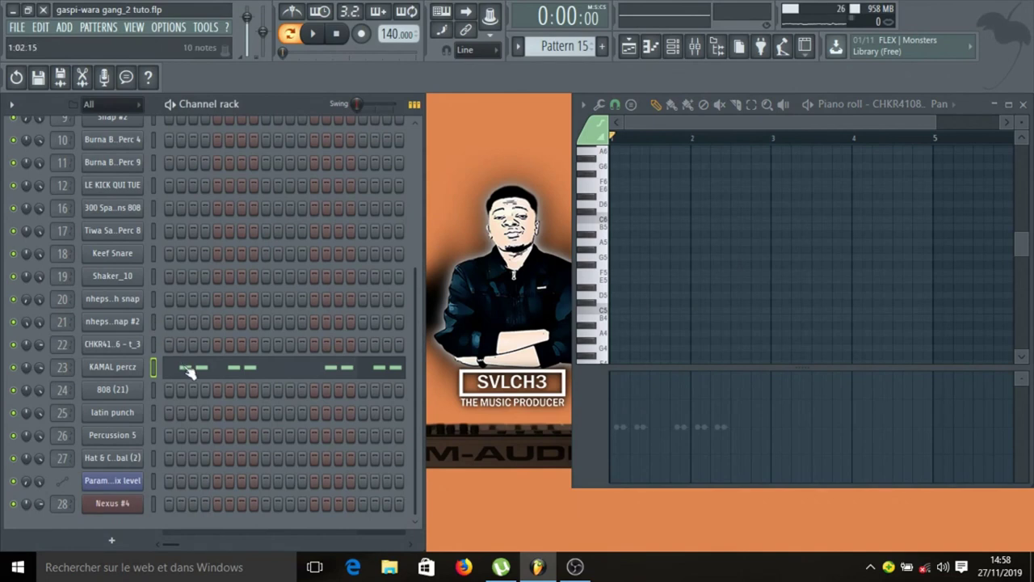
click(125, 372)
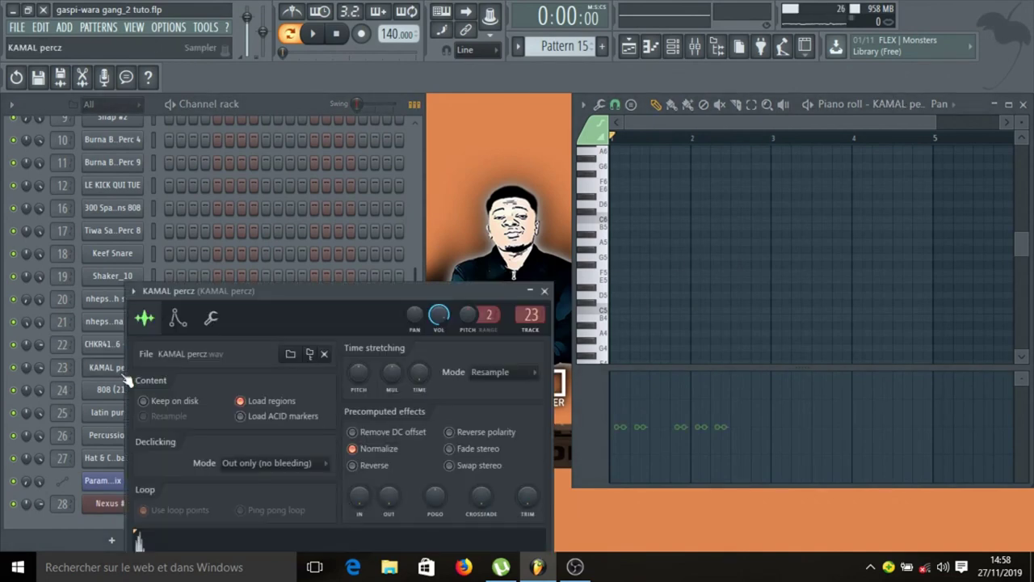
click(546, 291)
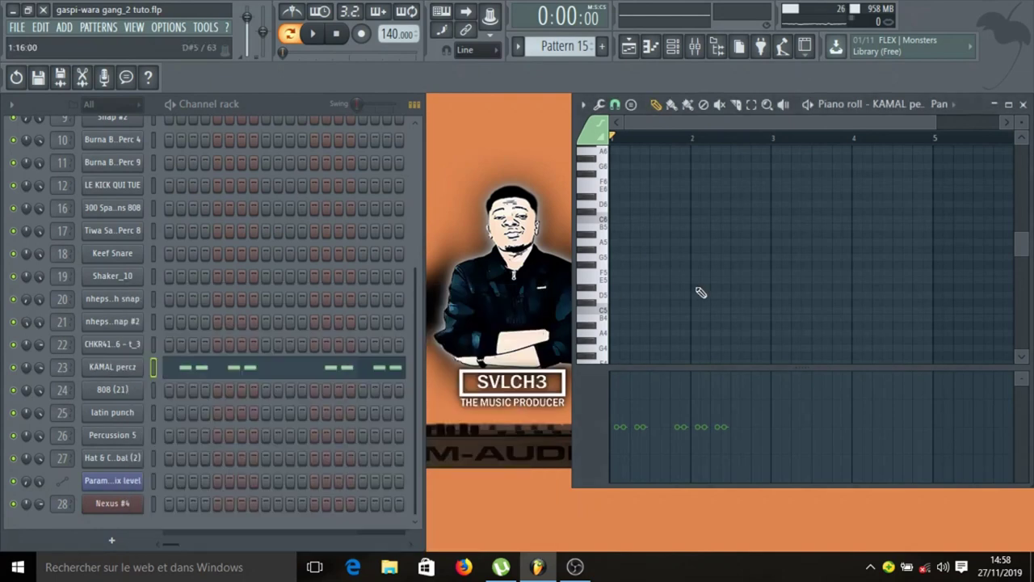
scroll(720, 265, down, 5)
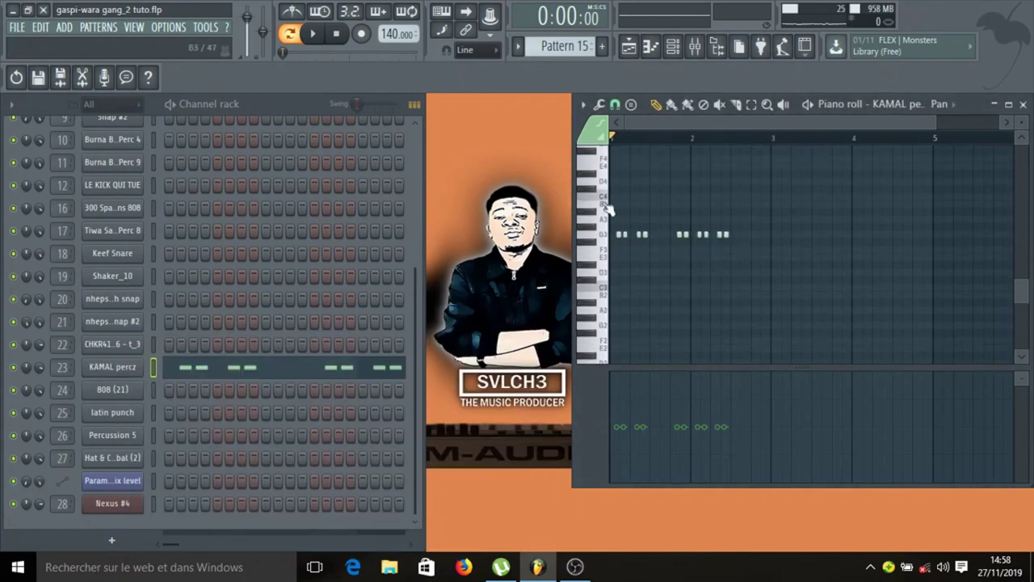
click(321, 43)
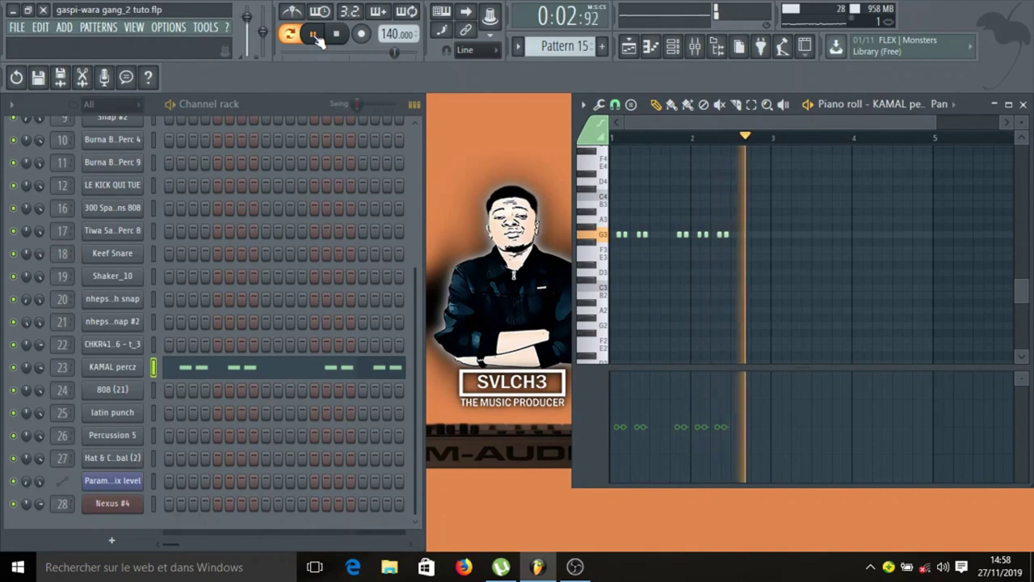
key(space)
Show the 808 (21) notes of Pattern 16 in the piano roll and play them through.
key(KP_Add)
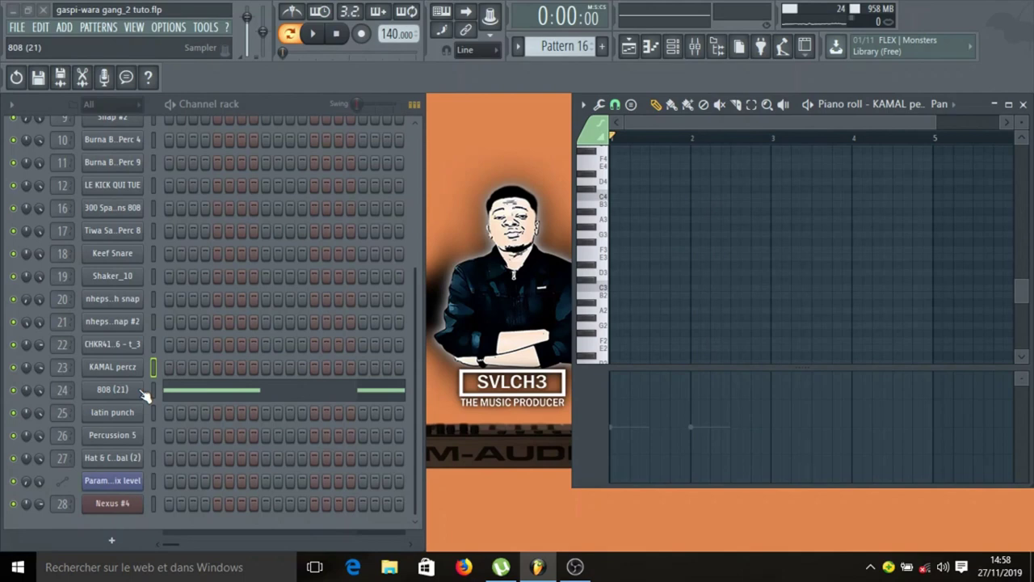
click(202, 395)
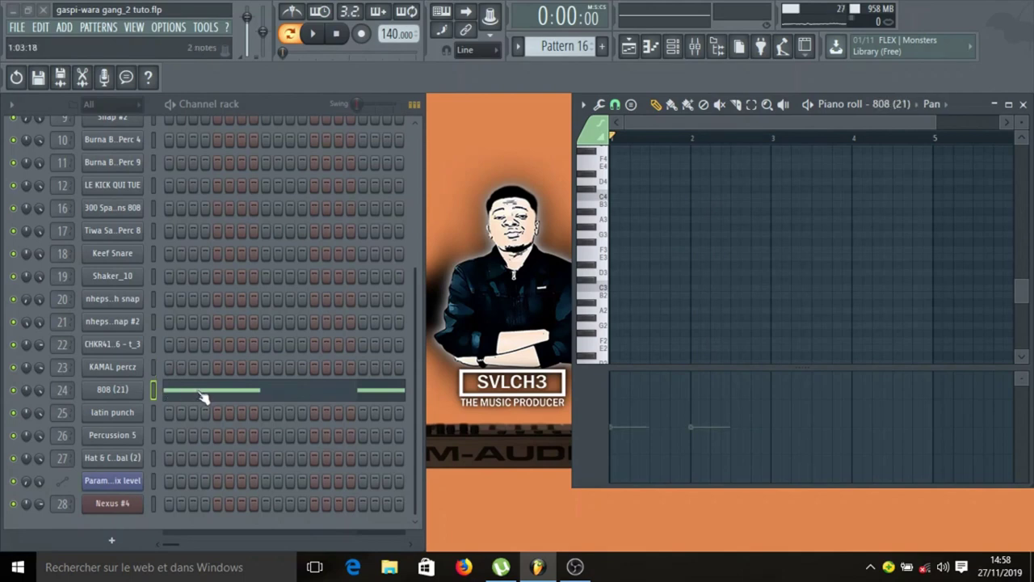
scroll(742, 267, down, 3)
scroll(741, 267, up, 6)
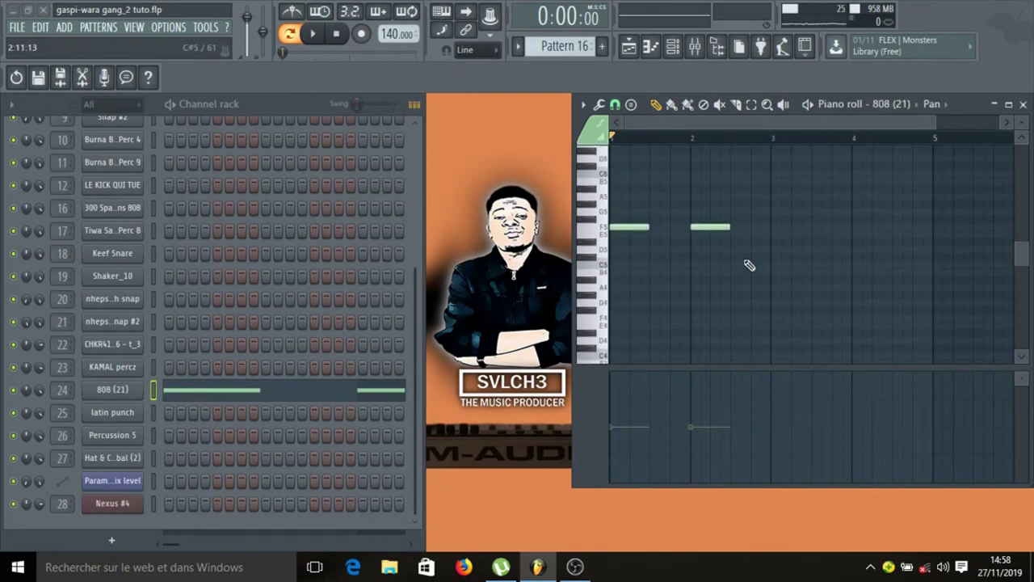
key(space)
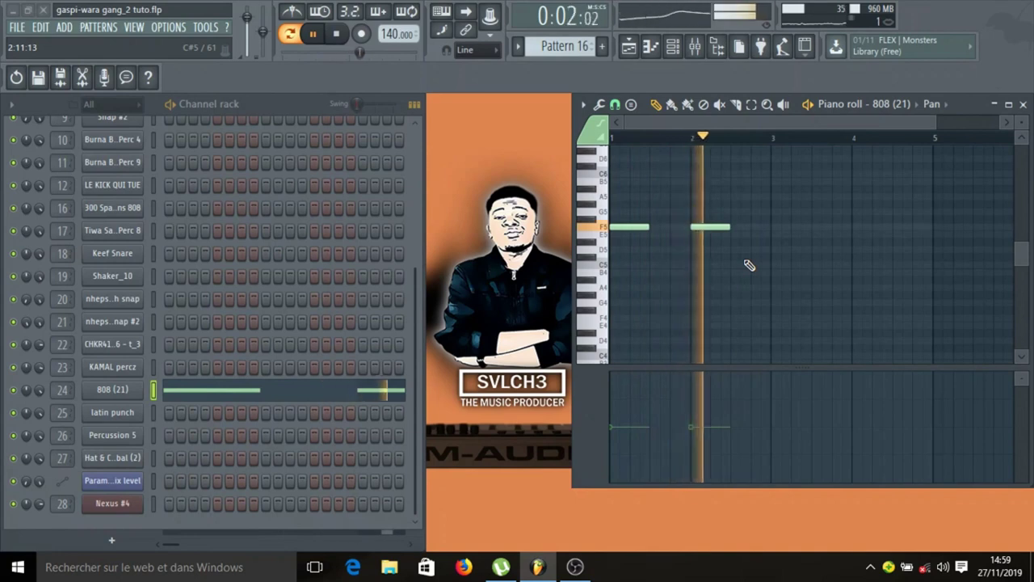
key(space)
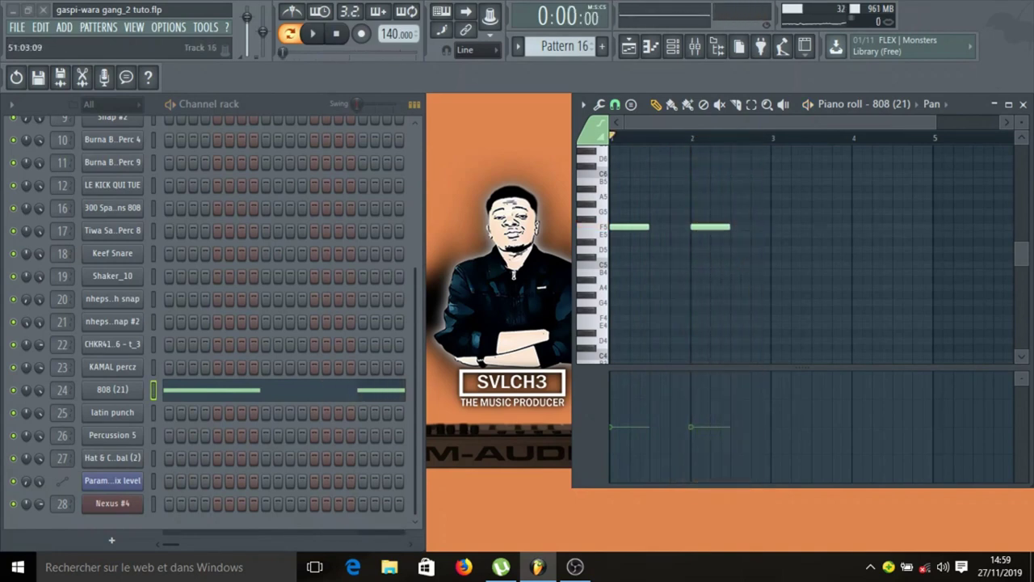
Check the latin punch sampler settings in Pattern 17, and play its C5 note in the piano roll.
key(KP_Add)
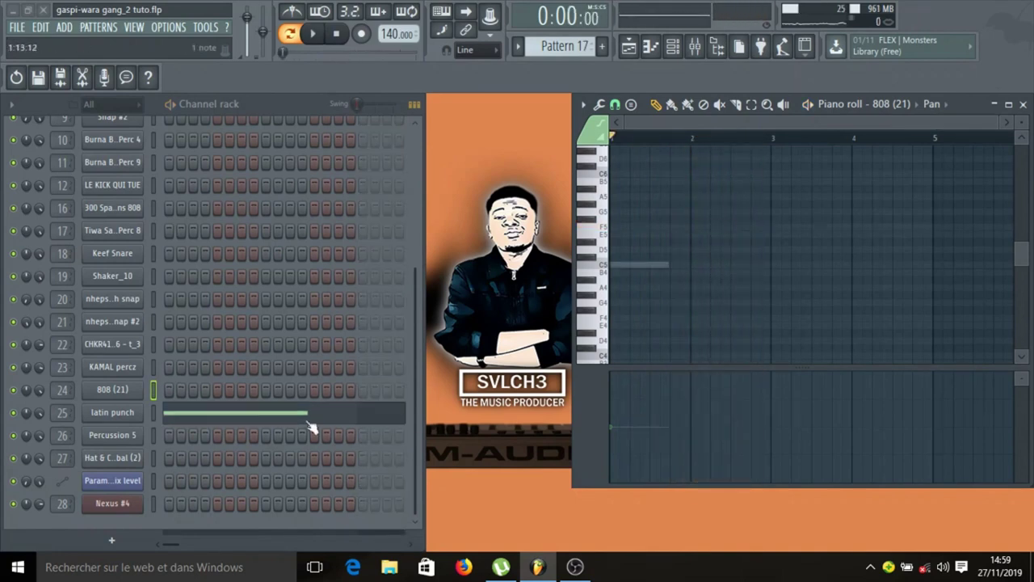
click(136, 412)
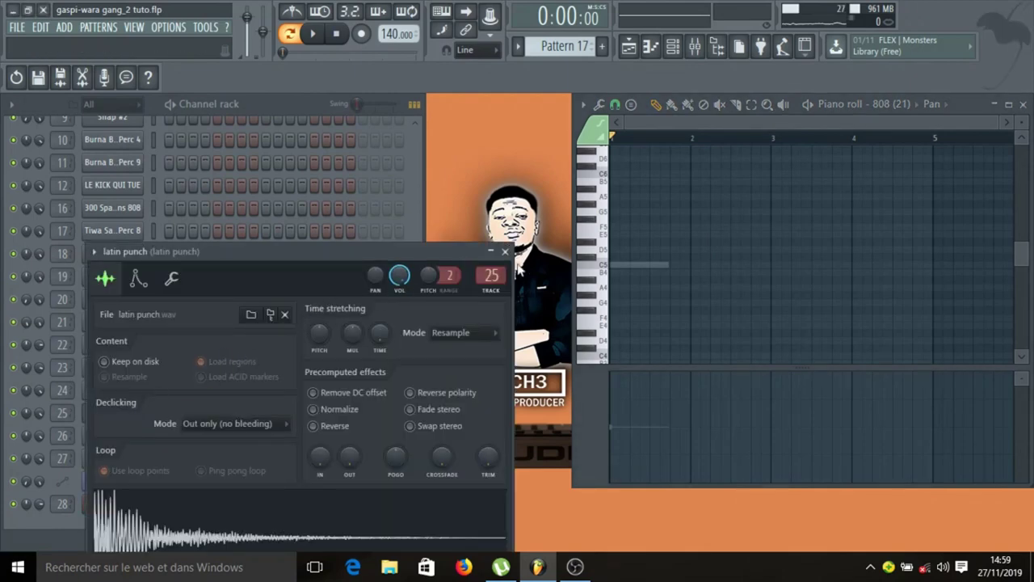
click(505, 251)
click(206, 417)
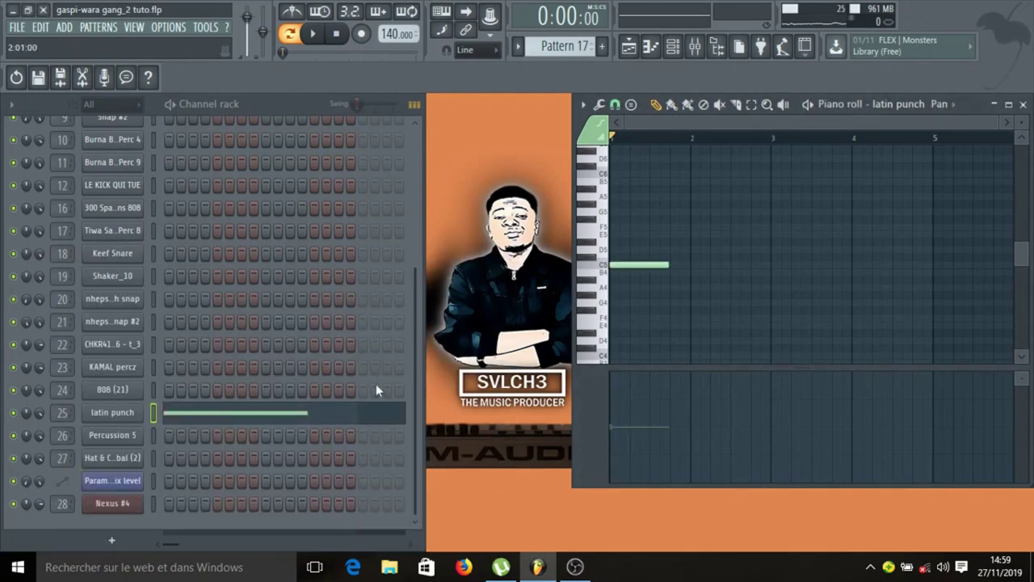
key(space)
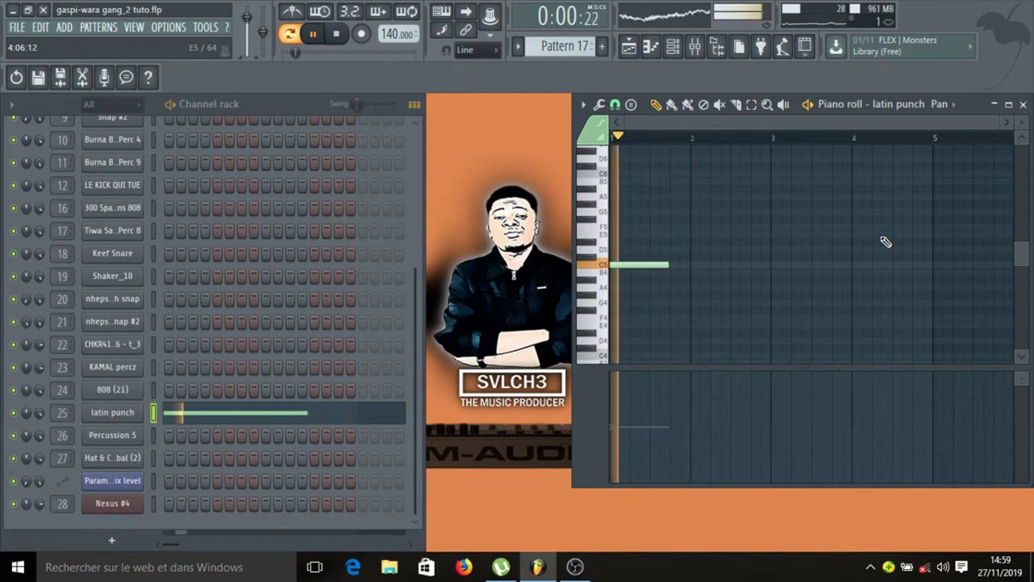
key(space)
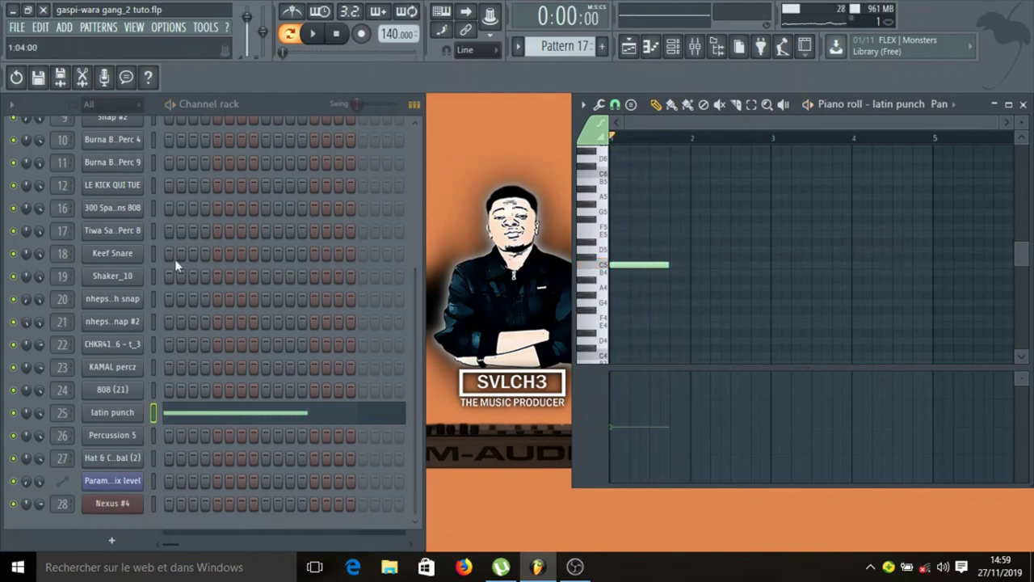
Show the Percussion 5 notes of Pattern 18 in the piano roll and play them through.
key(KP_Add)
click(267, 434)
scroll(667, 291, down, 5)
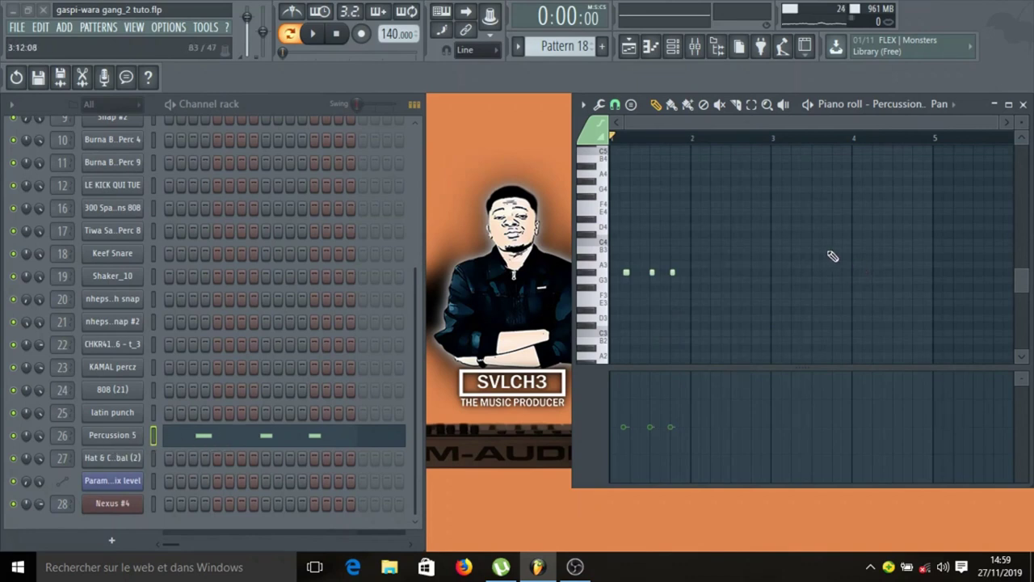
key(space)
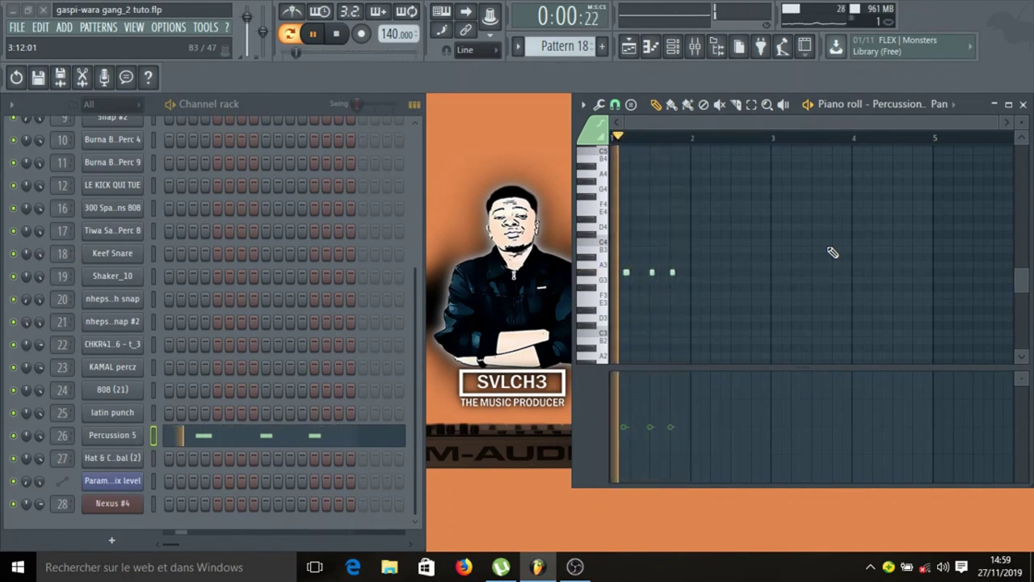
key(space)
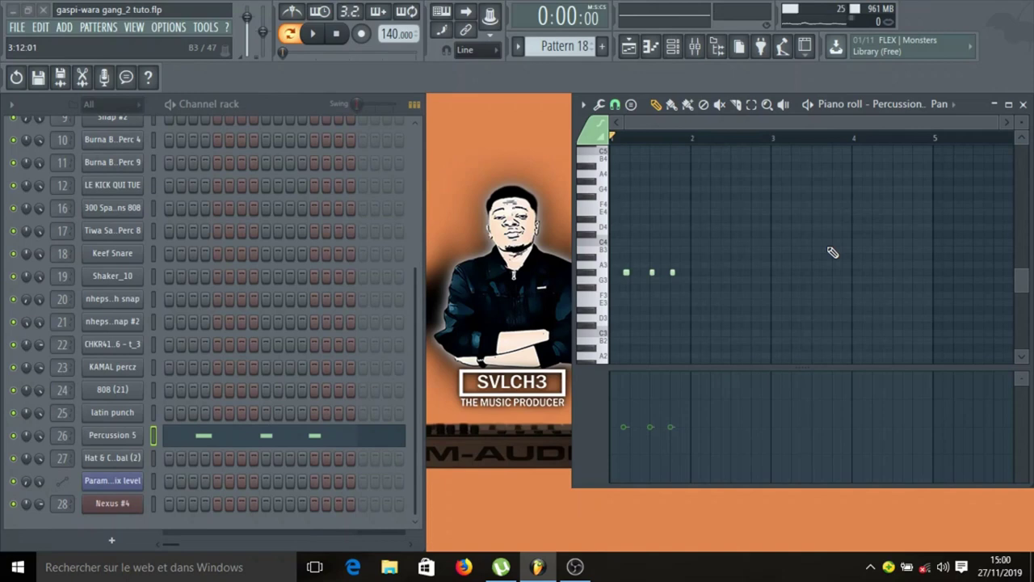
Show the Hat & Cymbal (2) notes of Pattern 21 enlarged in the piano roll and play them through.
key(KP_Add)
key(KP_Add)
key(KP_Add)
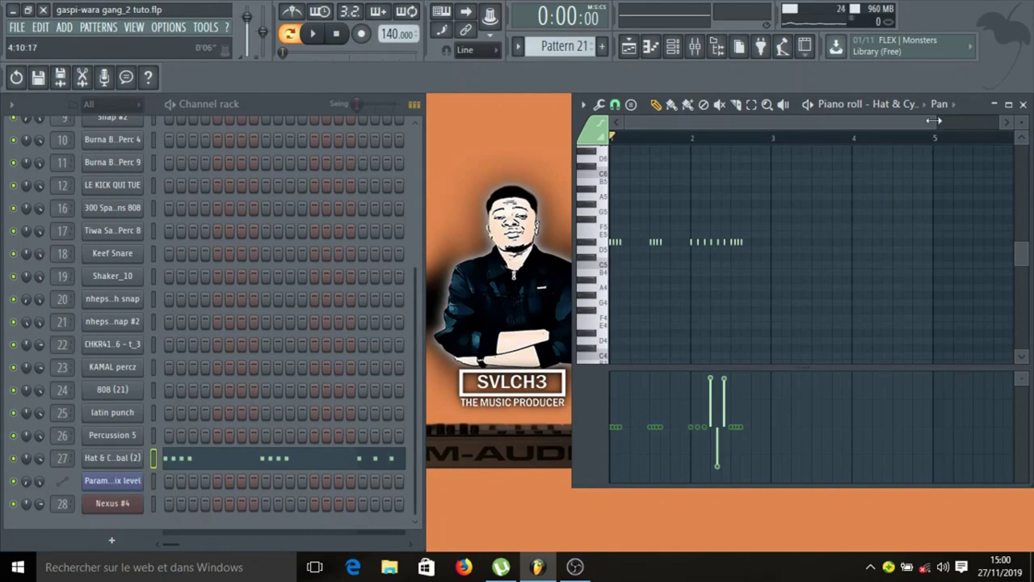
drag(935, 119, 764, 151)
key(space)
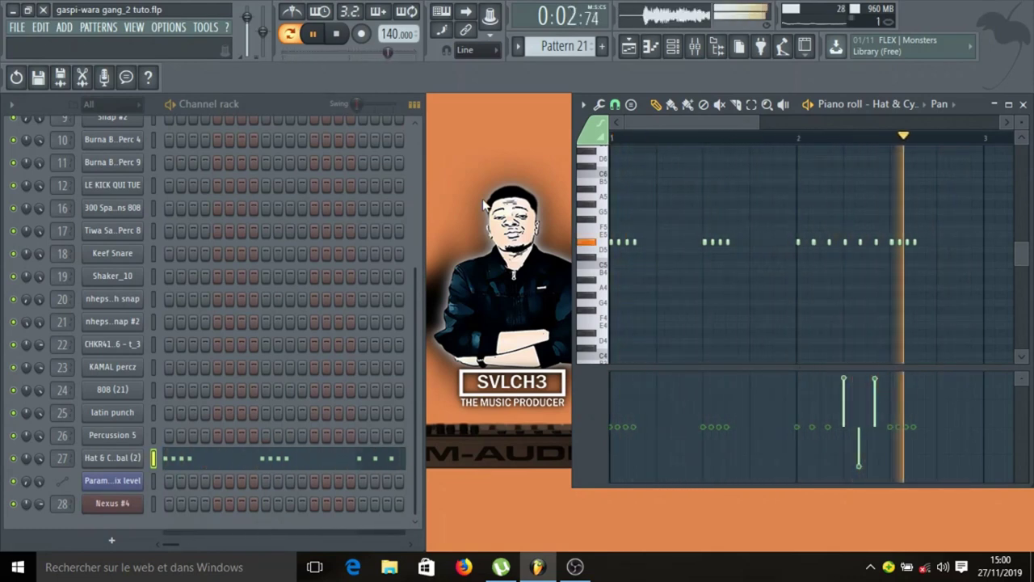
key(space)
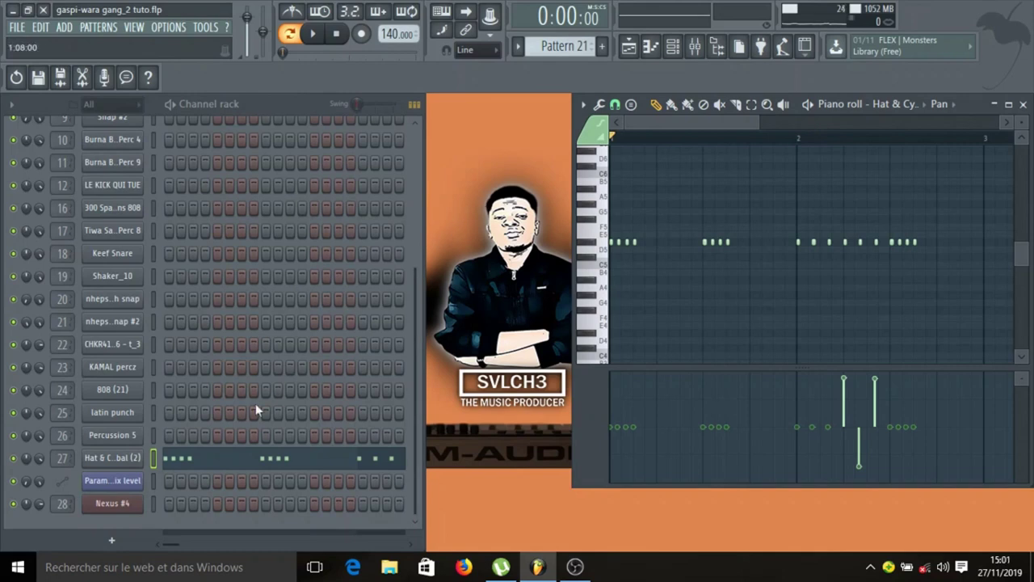
Reset the Mod X and Mod Y levels of the Hat & Cymbal (2) channel, and play Pattern 21 without them.
click(121, 461)
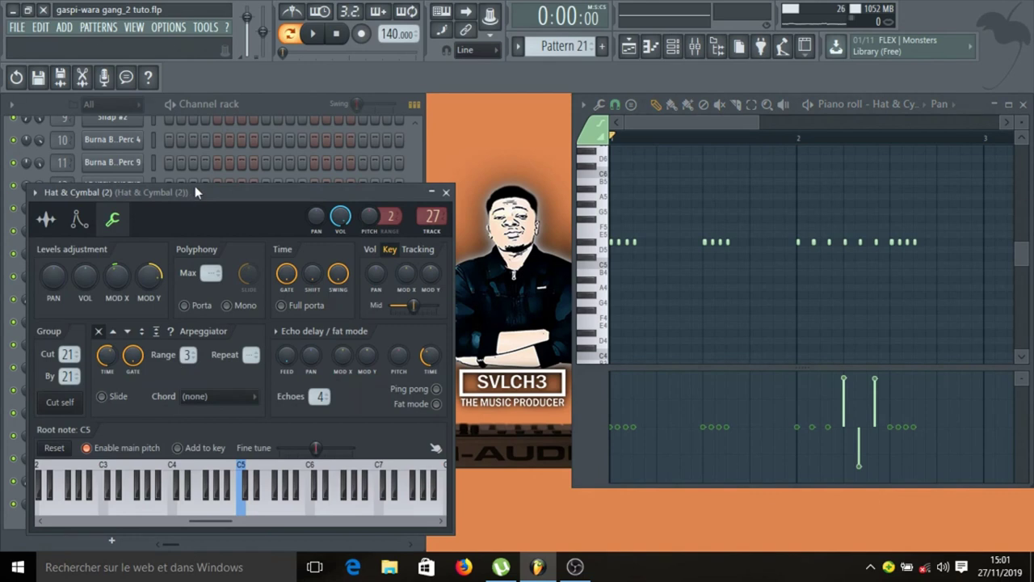
drag(194, 194, 331, 137)
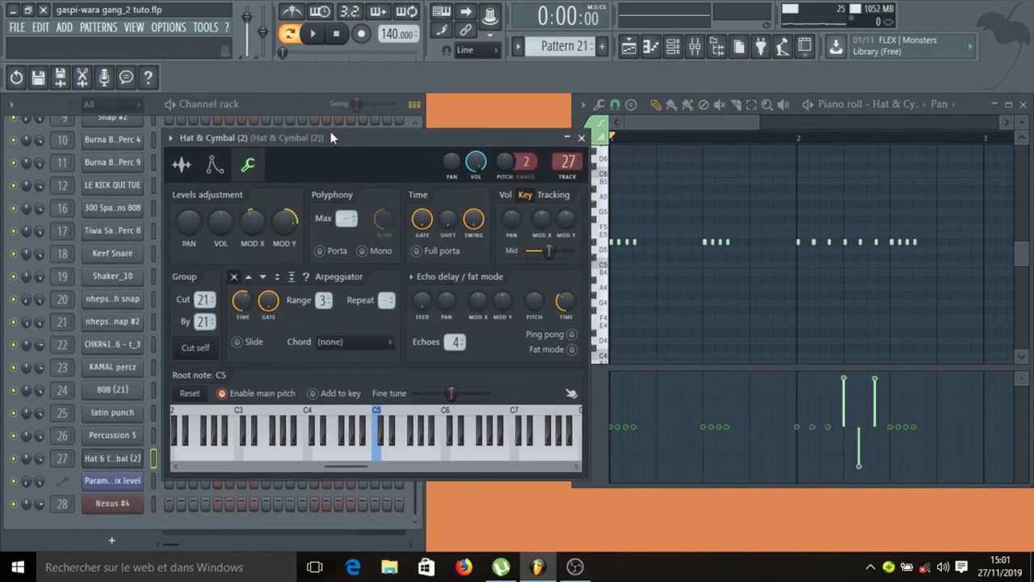
right_click(257, 226)
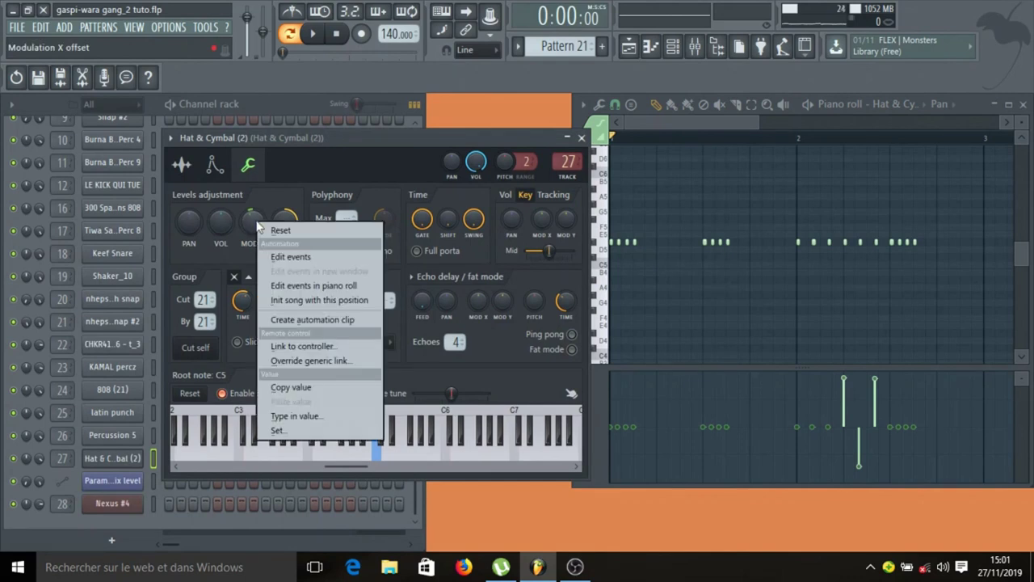
click(278, 230)
right_click(286, 219)
click(306, 231)
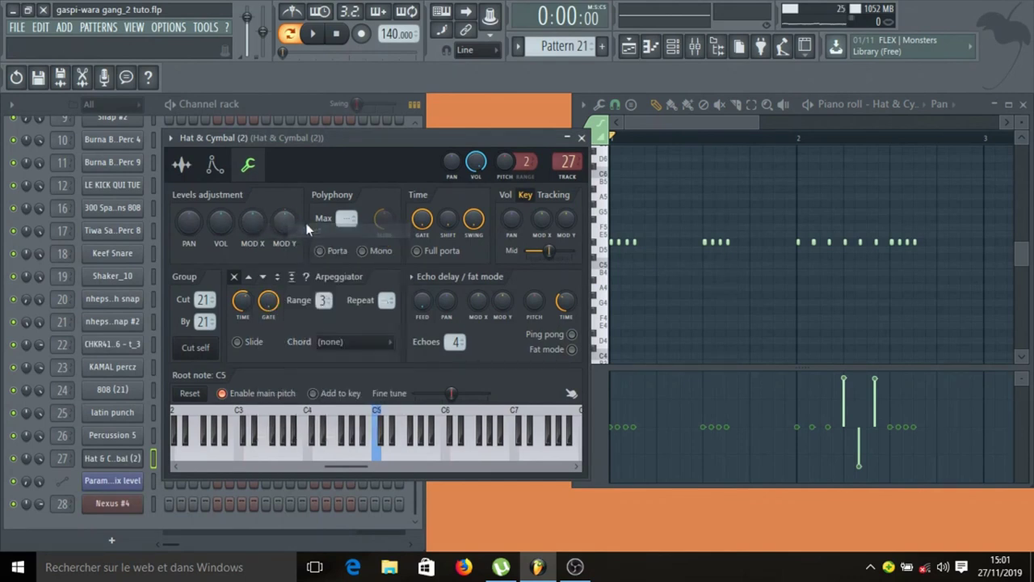
key(space)
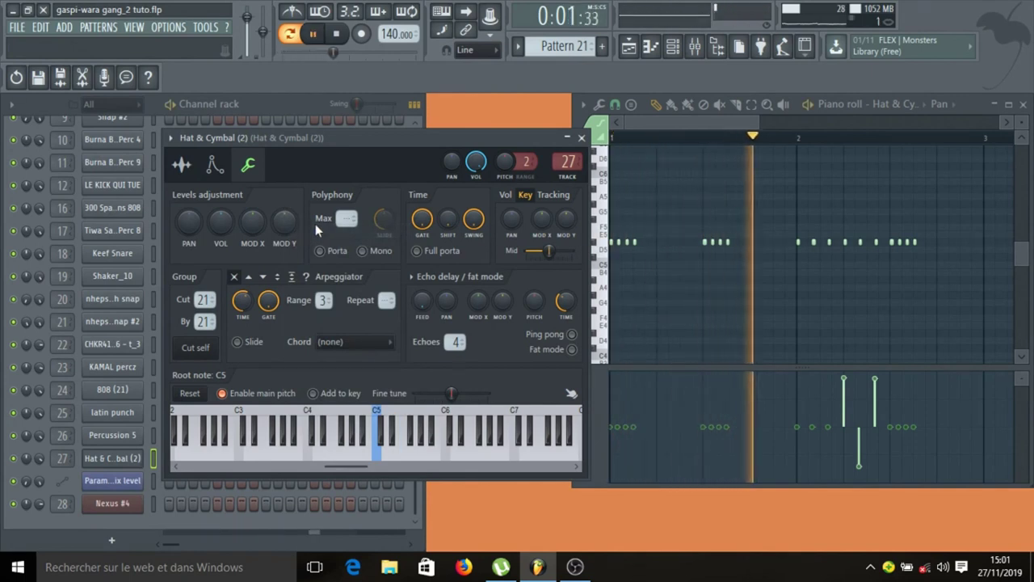
key(space)
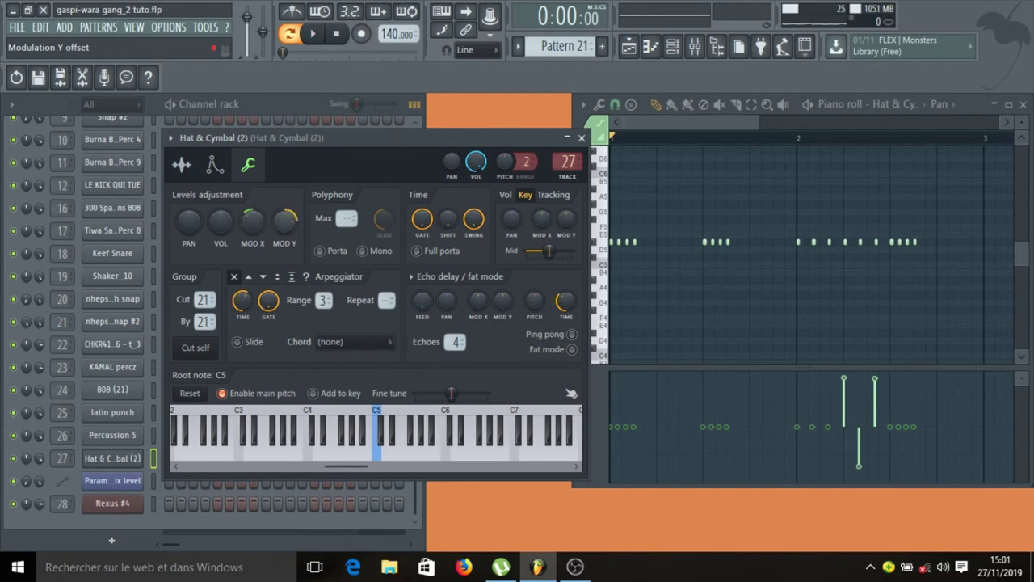
Play Pattern 21 through with the Hat & Cymbal (2) channel's Mod X and Mod Y levels back in place.
key(space)
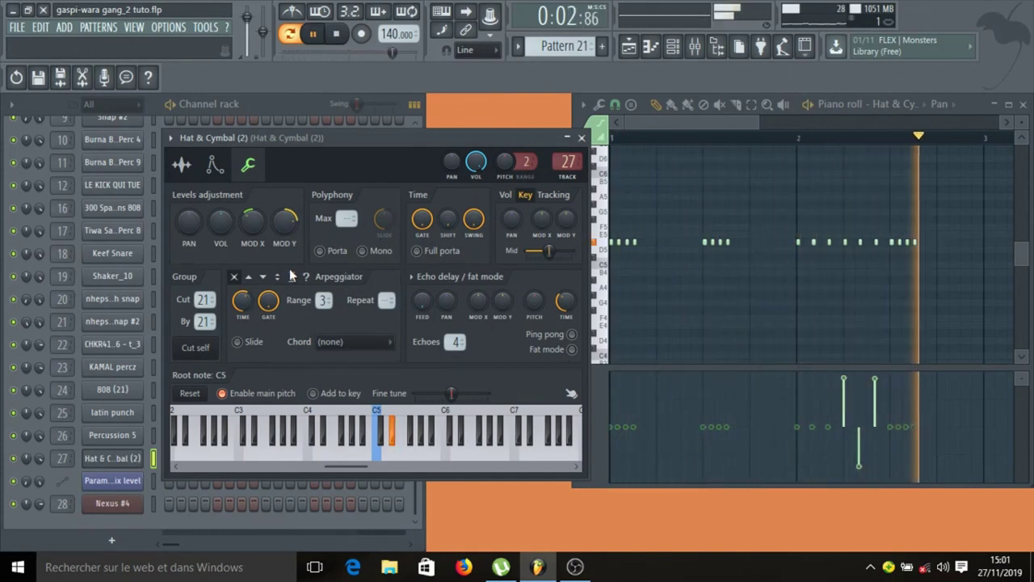
key(space)
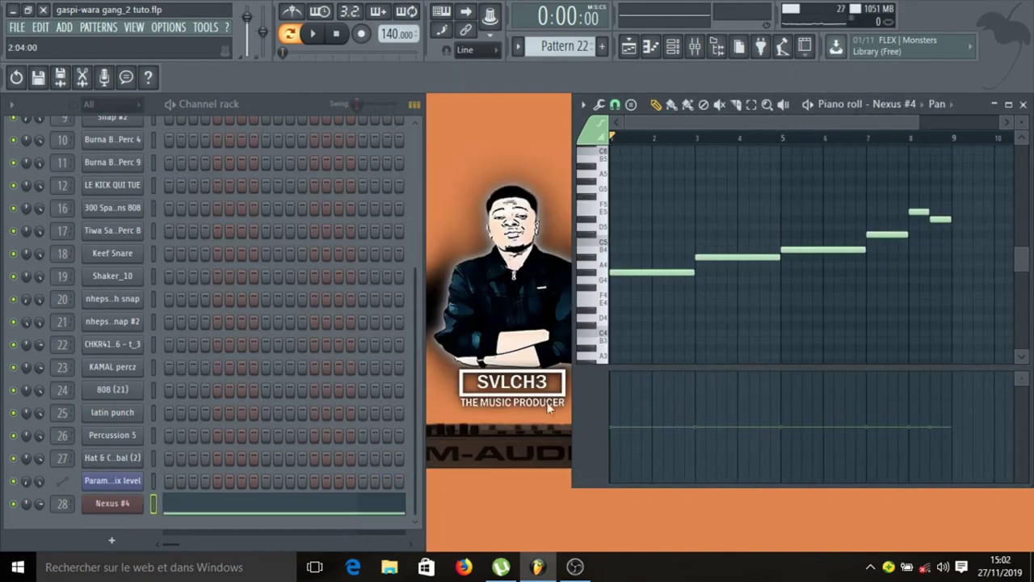
Check the preset of the Nexus #4 instrument, and play its Pattern 22 notes in the piano roll.
click(117, 508)
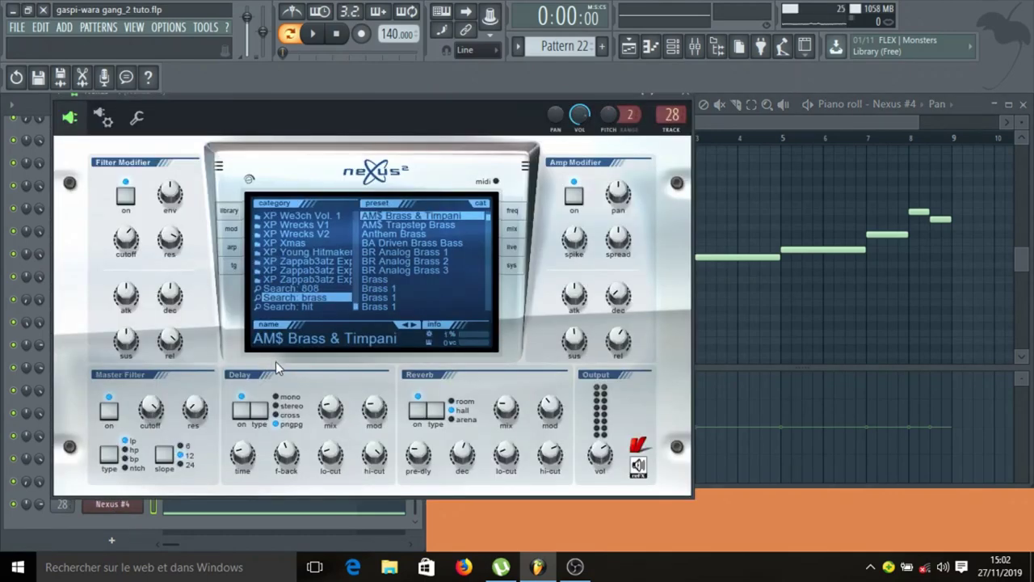
click(695, 100)
click(317, 37)
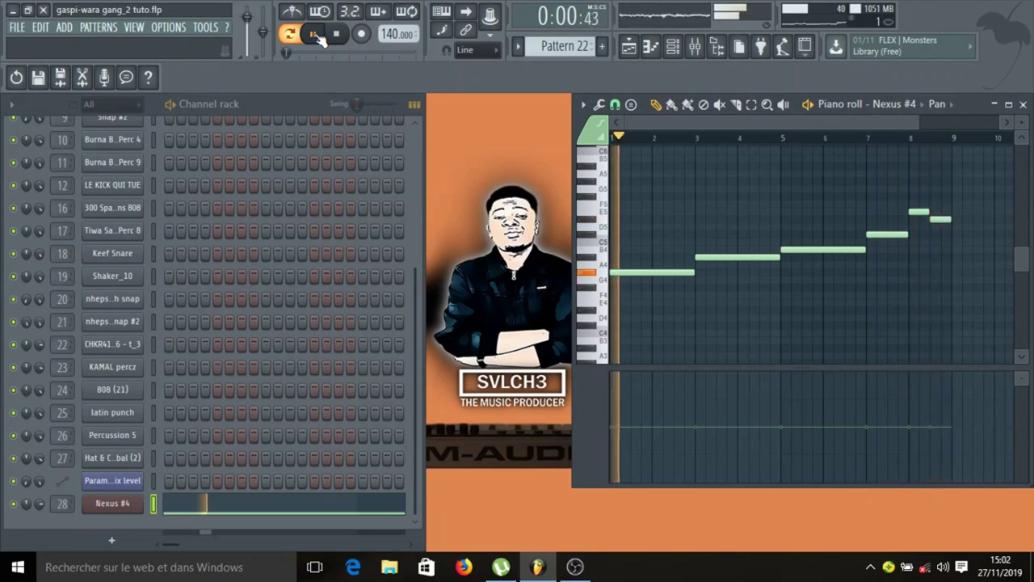
click(316, 35)
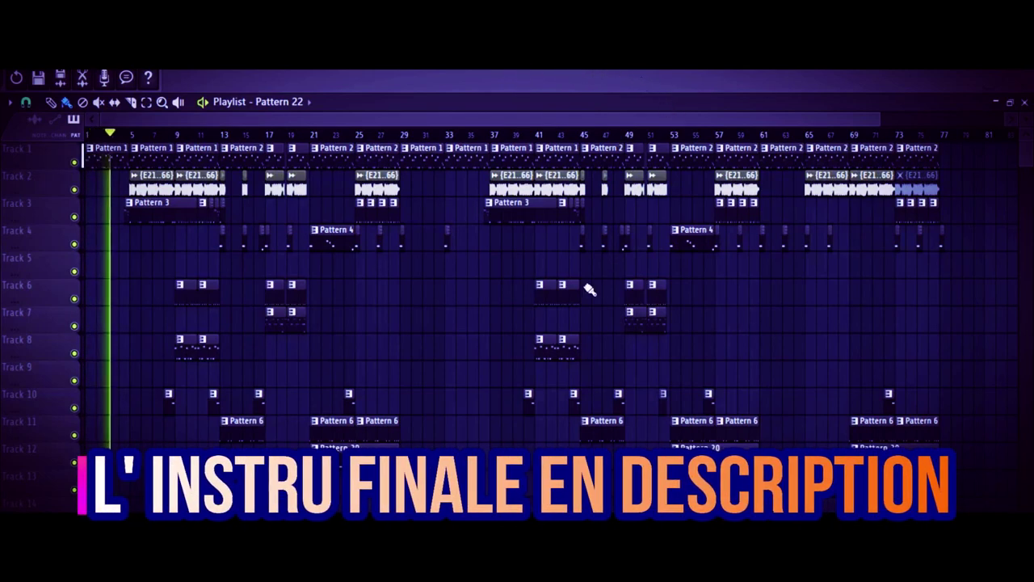
Look over the full song arrangement in the playlist while it plays, fitting all bars and tracks into view.
scroll(589, 282, down, 2)
scroll(589, 281, down, 12)
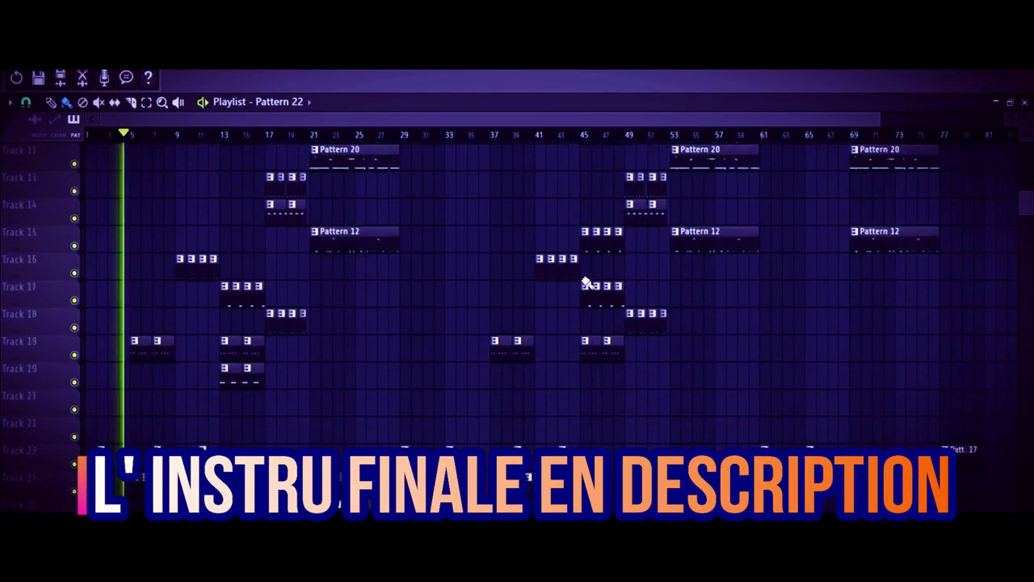
scroll(582, 277, down, 3)
scroll(581, 275, up, 11)
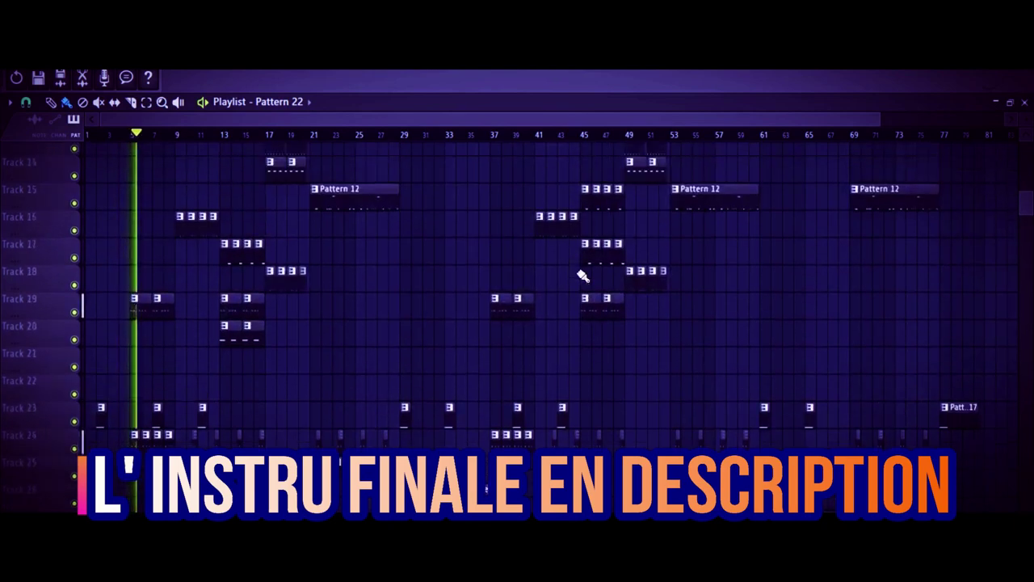
scroll(581, 277, up, 8)
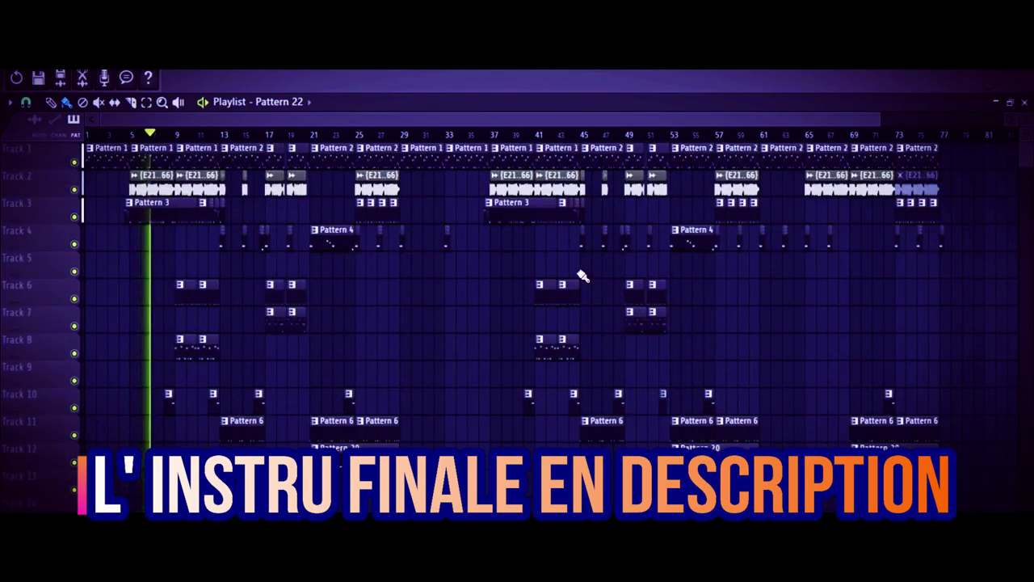
drag(876, 118, 897, 118)
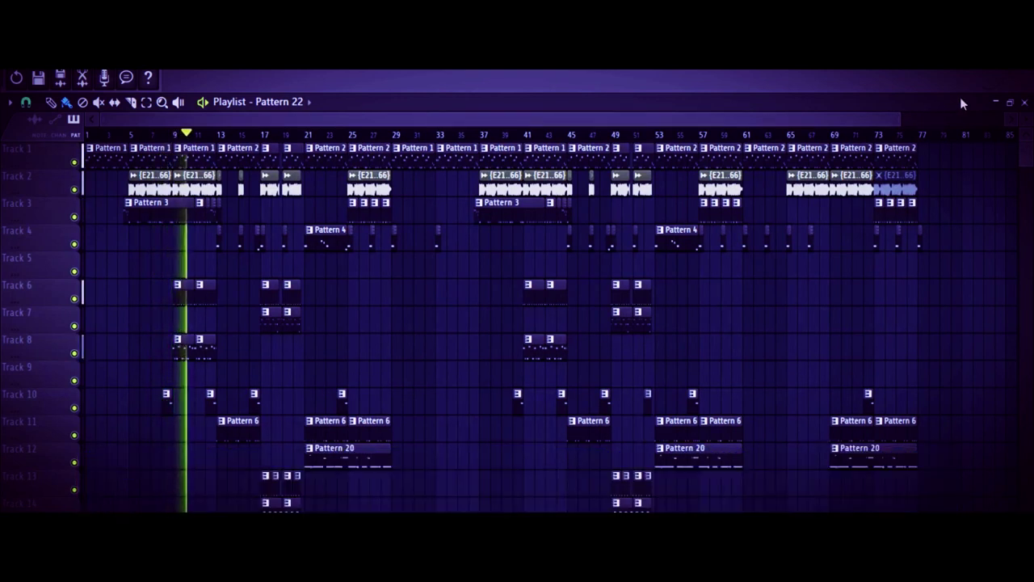
drag(1023, 118, 1022, 142)
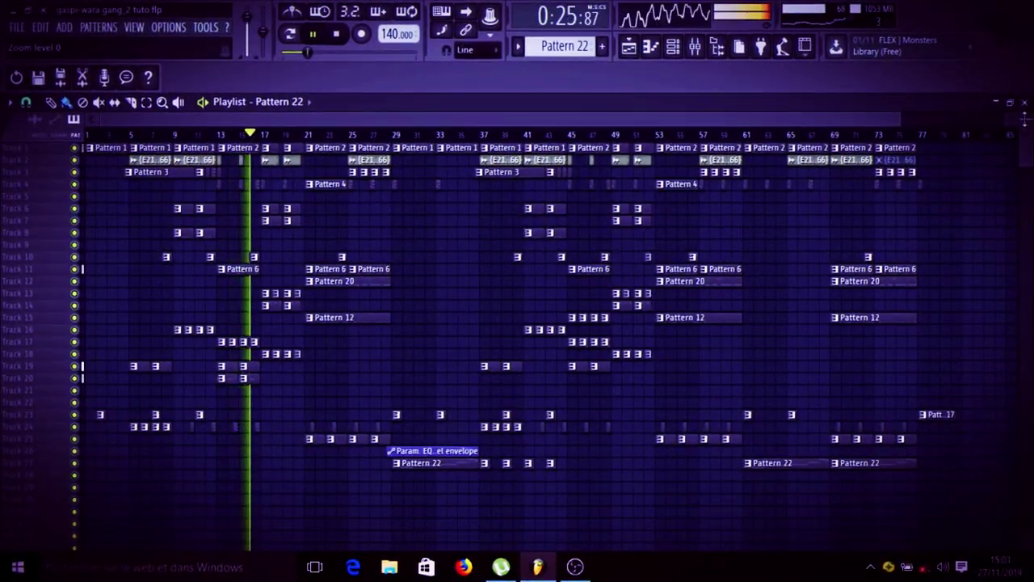
Examine the enlarged playlist clips along the tracks while following the song's playback, from the opening bars to about bar 45.
scroll(1024, 120, up, 5)
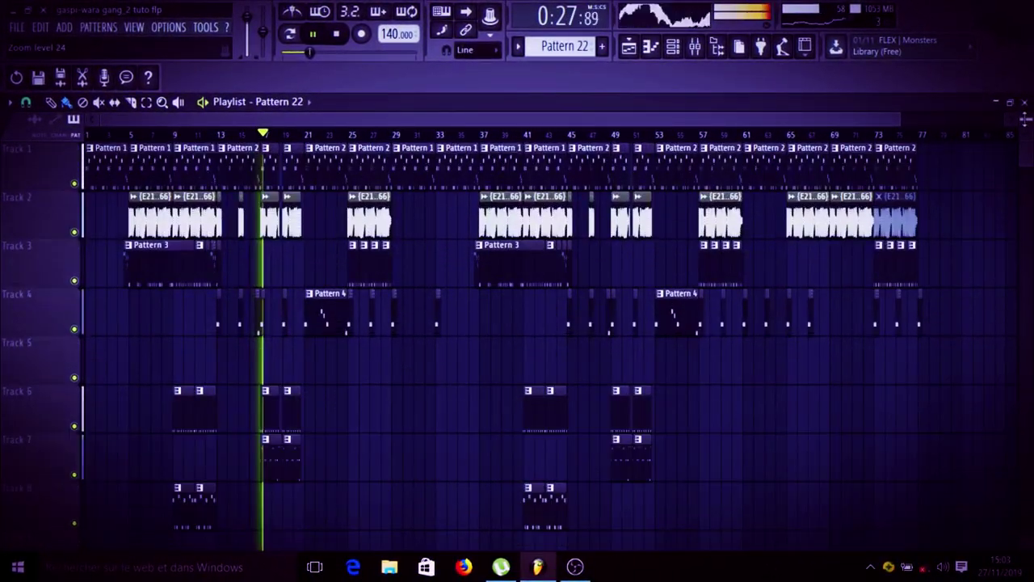
drag(899, 118, 383, 120)
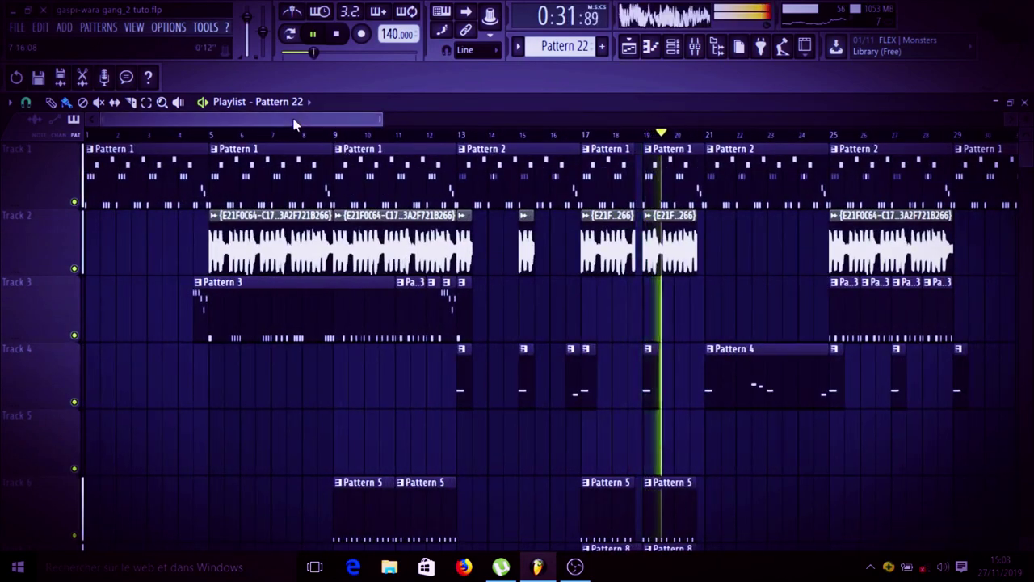
drag(297, 119, 345, 120)
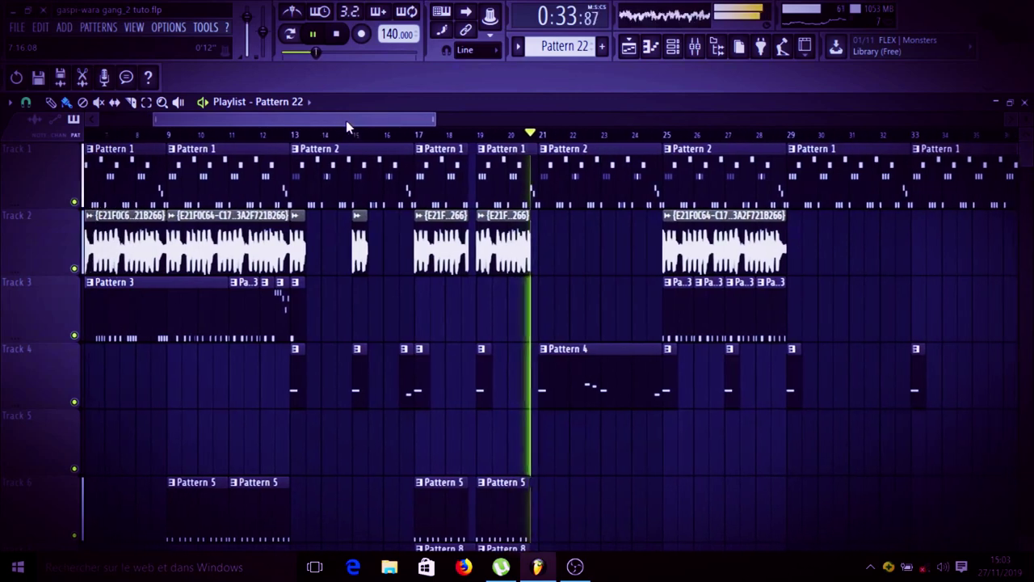
scroll(557, 206, down, 11)
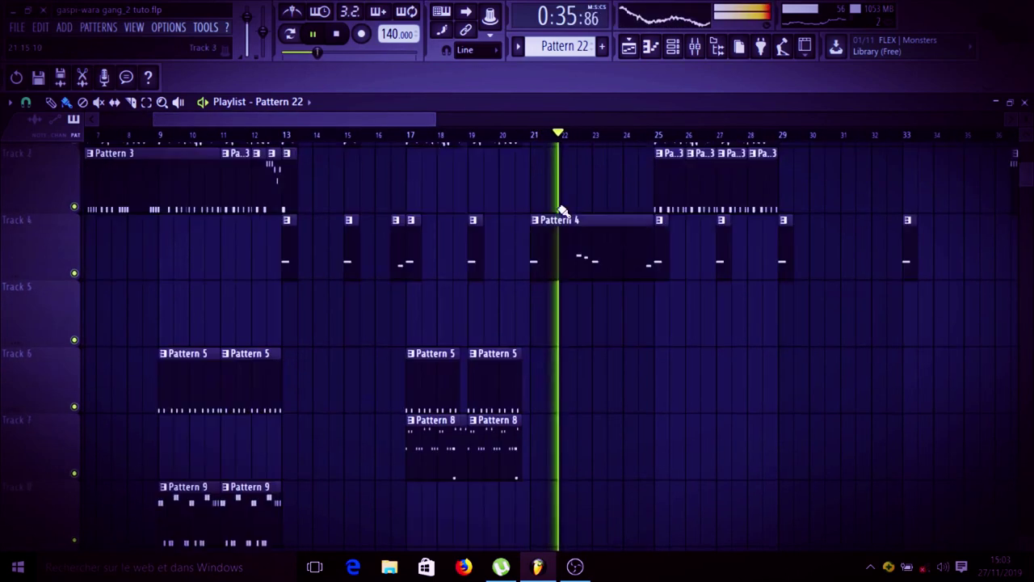
scroll(557, 206, down, 11)
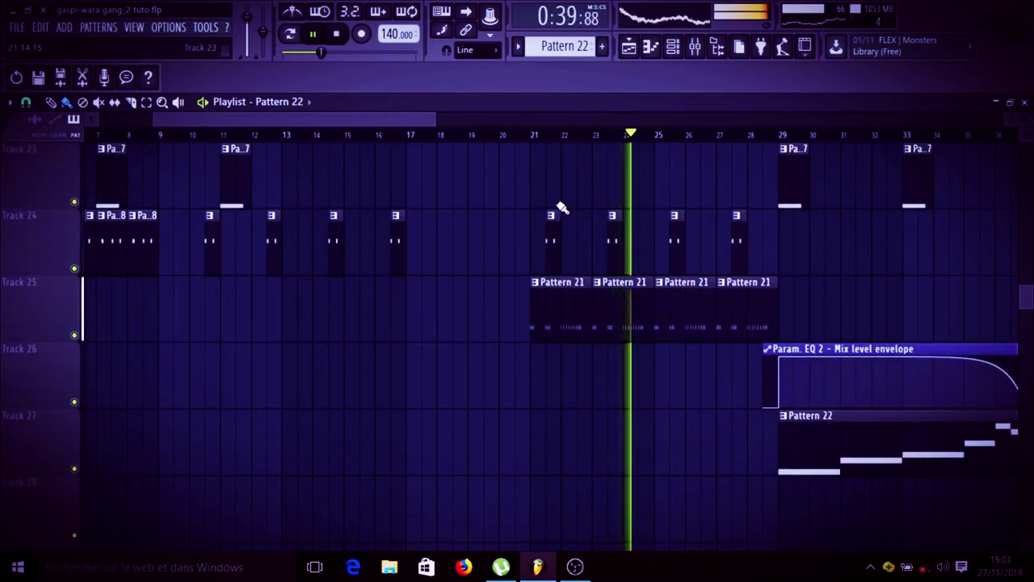
scroll(557, 206, up, 19)
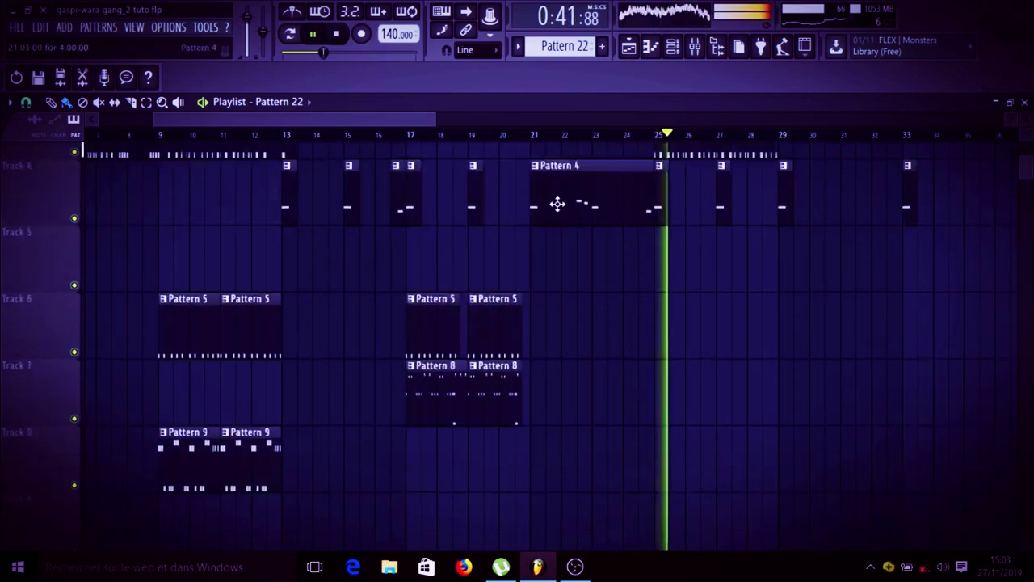
scroll(558, 204, up, 3)
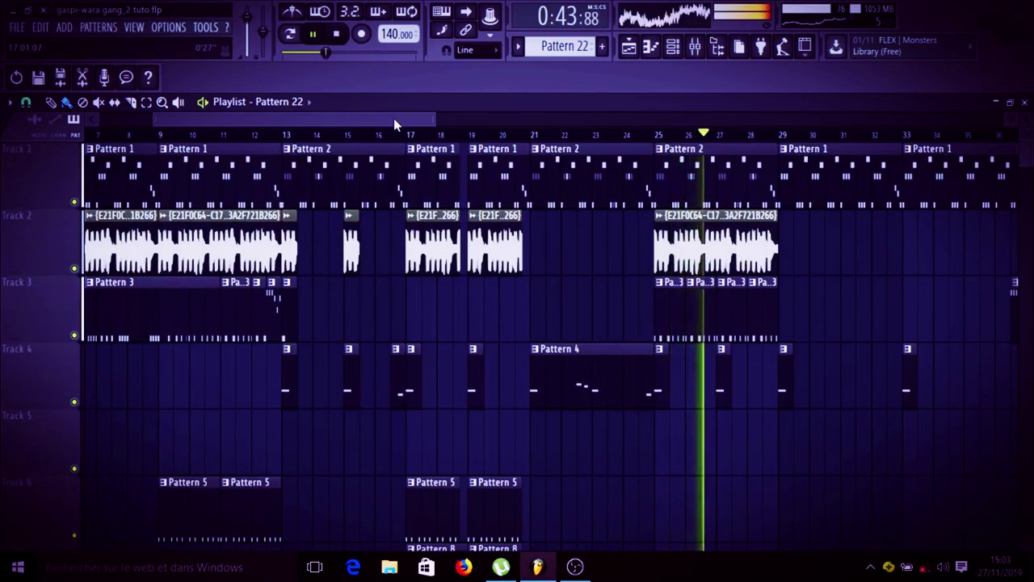
drag(393, 118, 493, 126)
scroll(622, 240, down, 2)
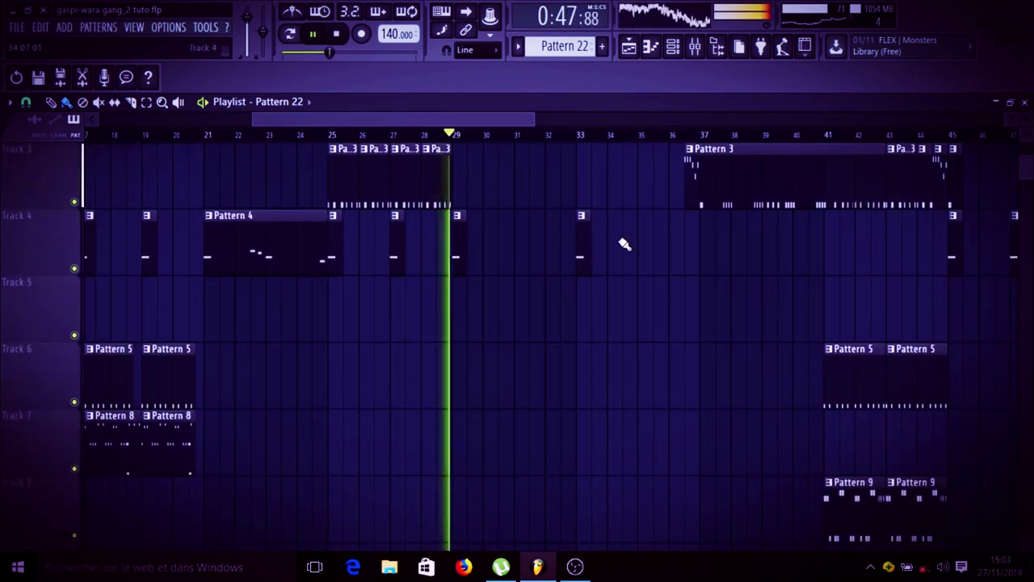
scroll(623, 242, up, 2)
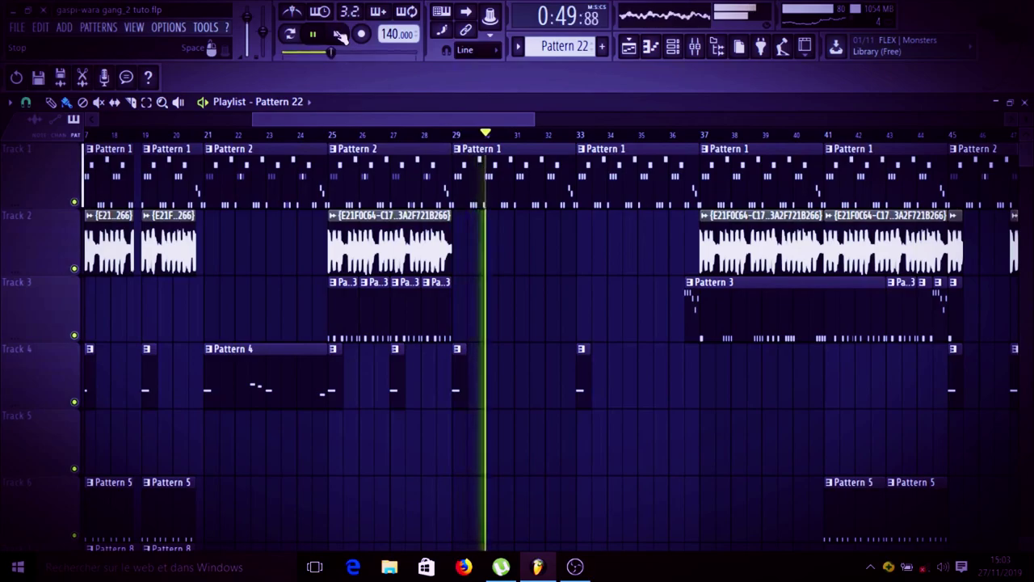